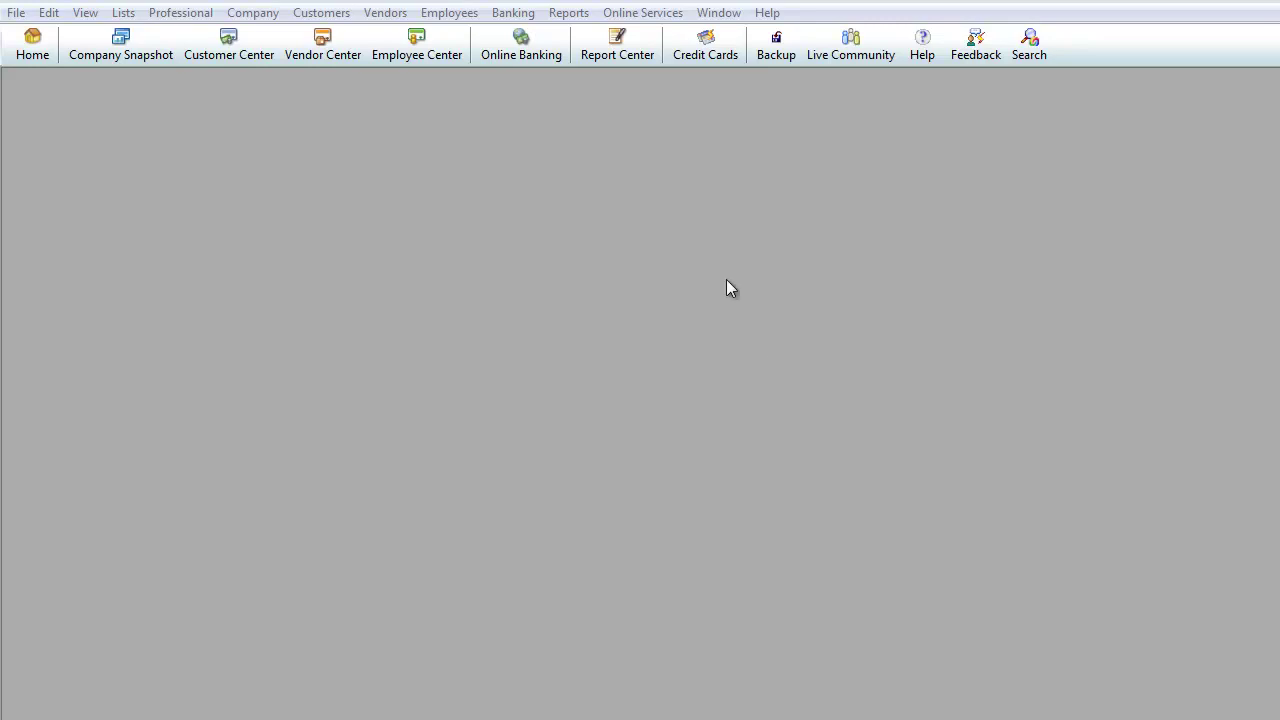
# Open the Profit & Loss Standard report from the company and financial reports and enlarge its window.
pyautogui.click(571, 18)
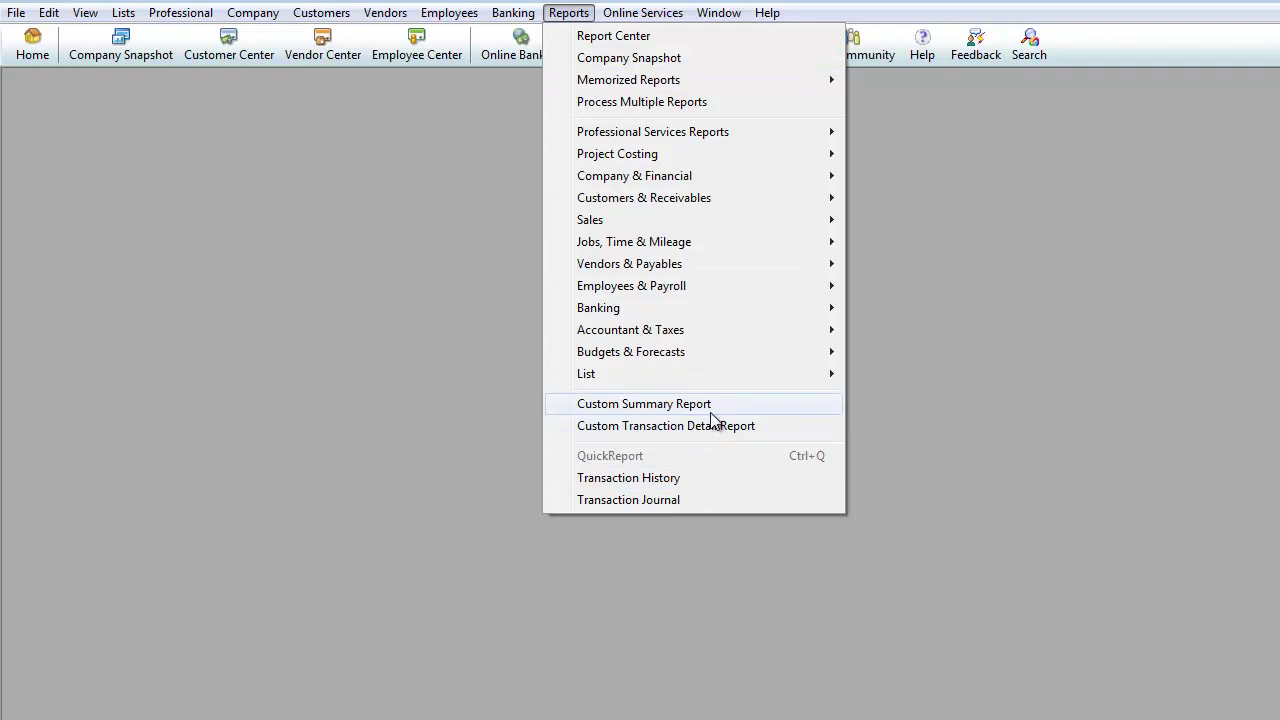
pyautogui.moveTo(733, 340)
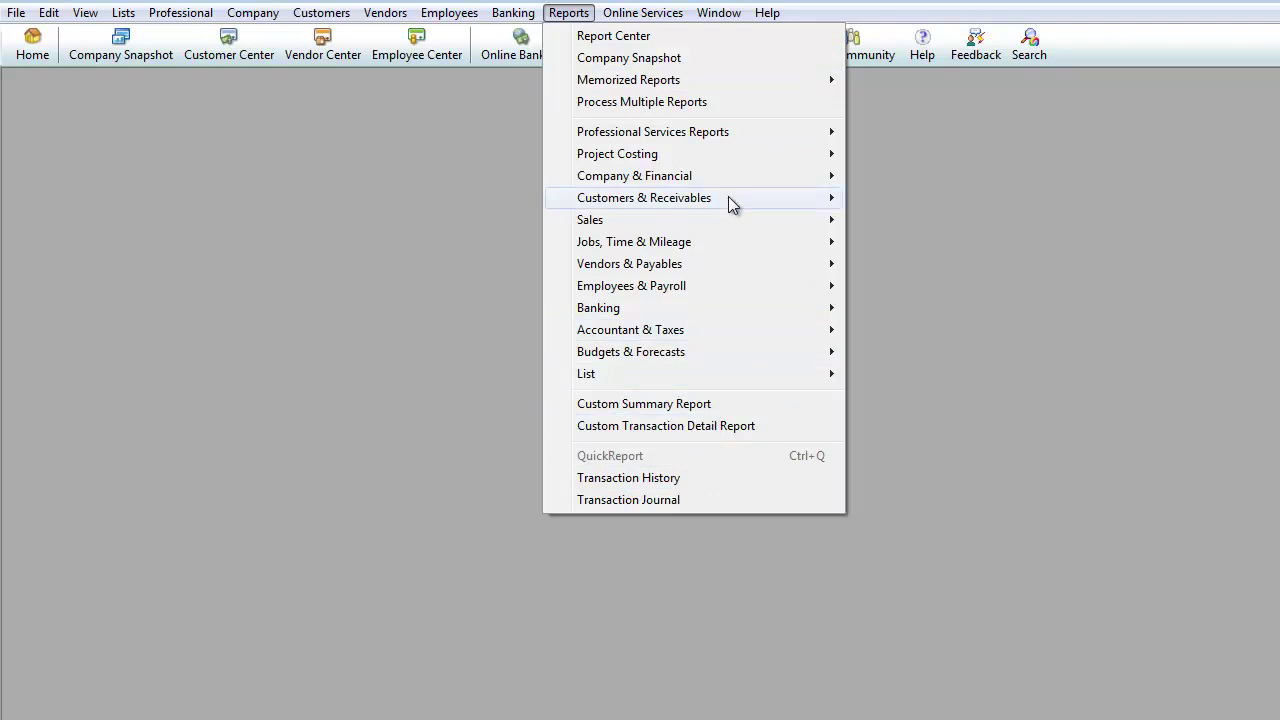
pyautogui.moveTo(727, 176)
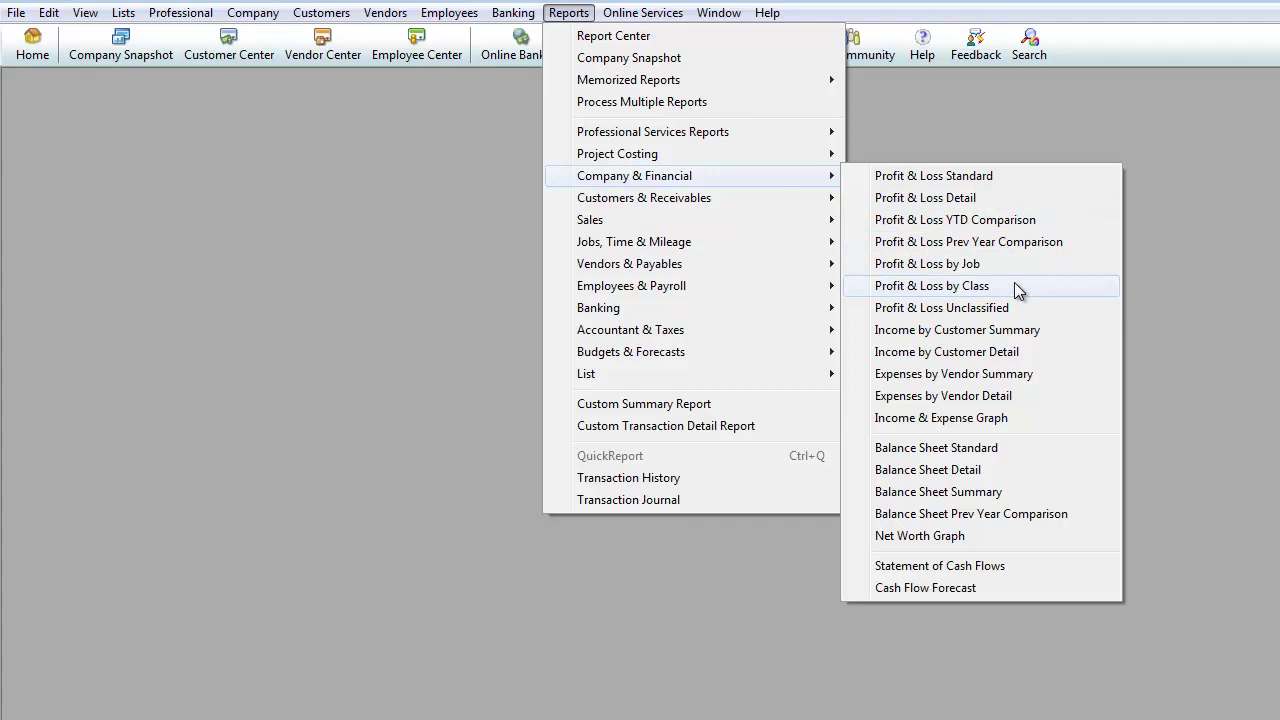
pyautogui.click(978, 186)
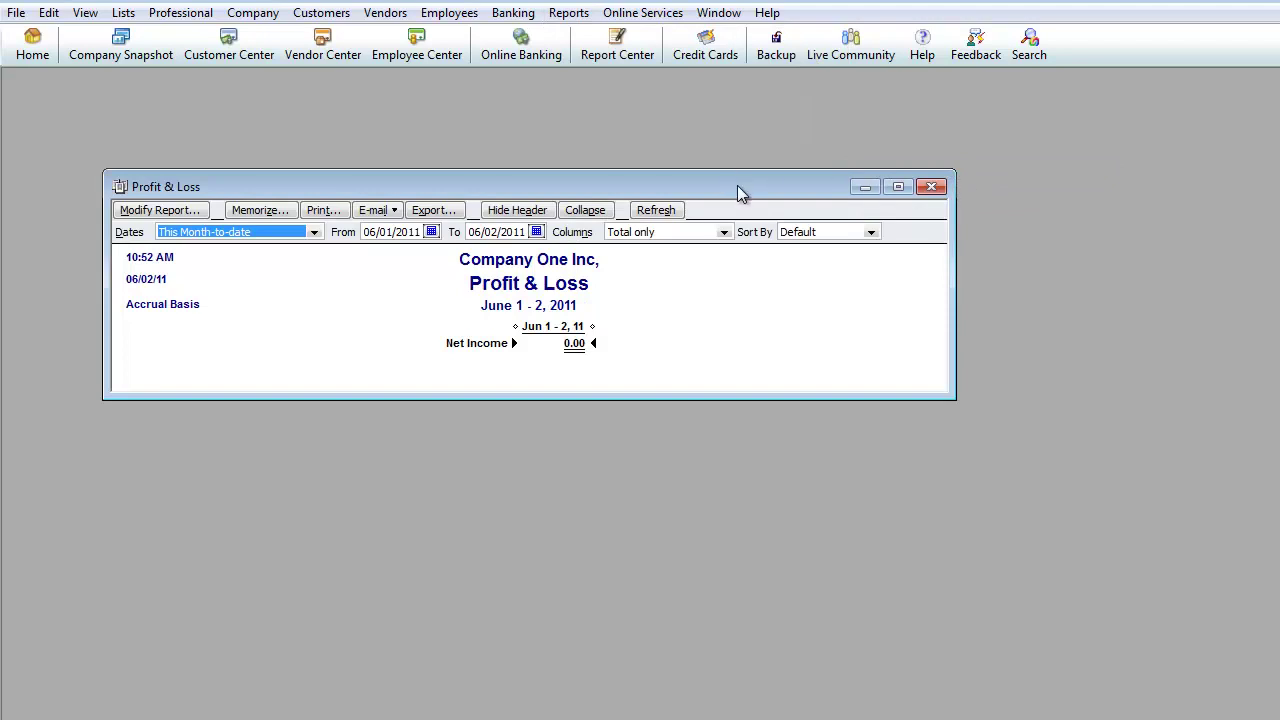
pyautogui.moveTo(762, 190); pyautogui.dragTo(851, 160)
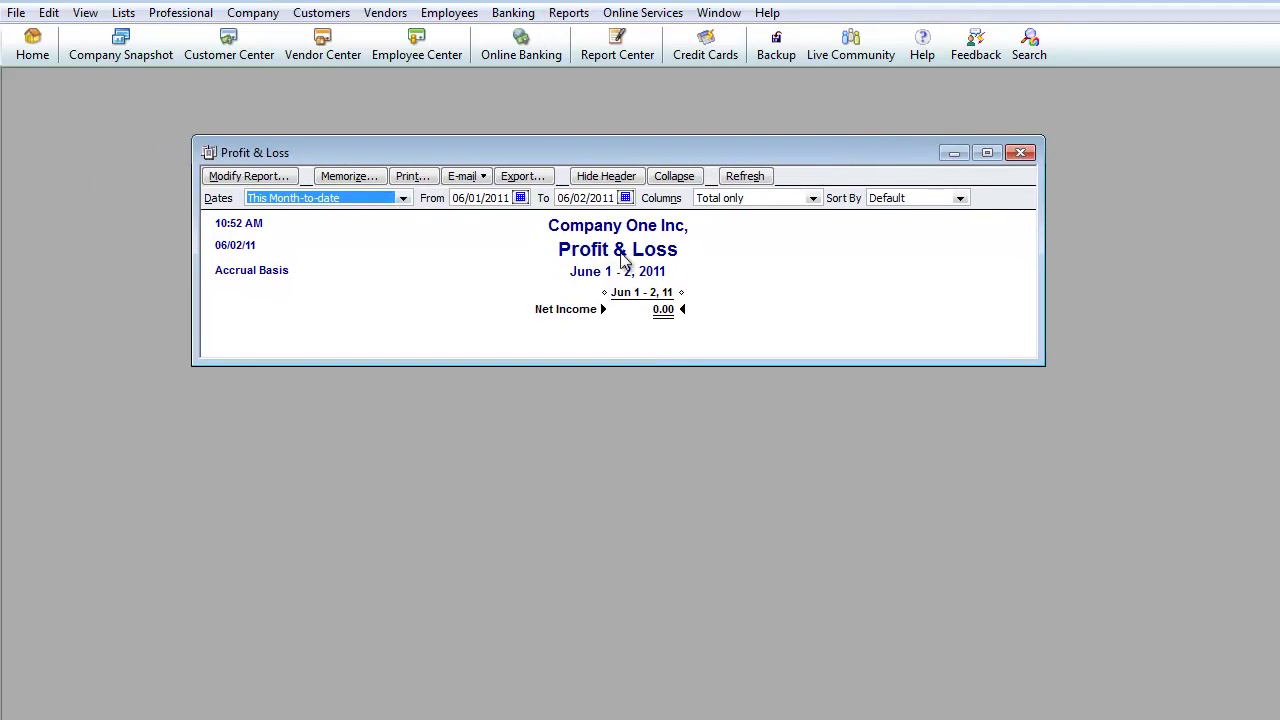
pyautogui.moveTo(1040, 363); pyautogui.dragTo(1120, 637)
# Set the Profit & Loss date range to This Fiscal Year and enlarge the window to fit the whole report.
pyautogui.click(403, 199)
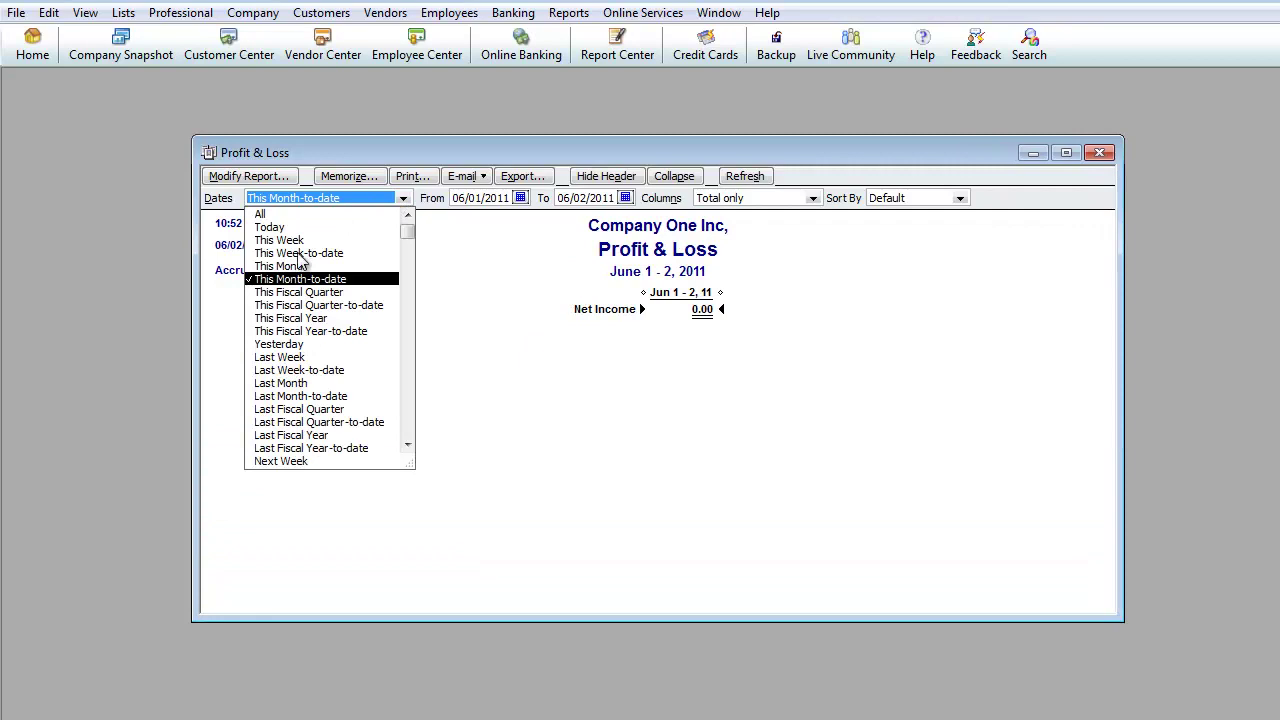
pyautogui.click(520, 198)
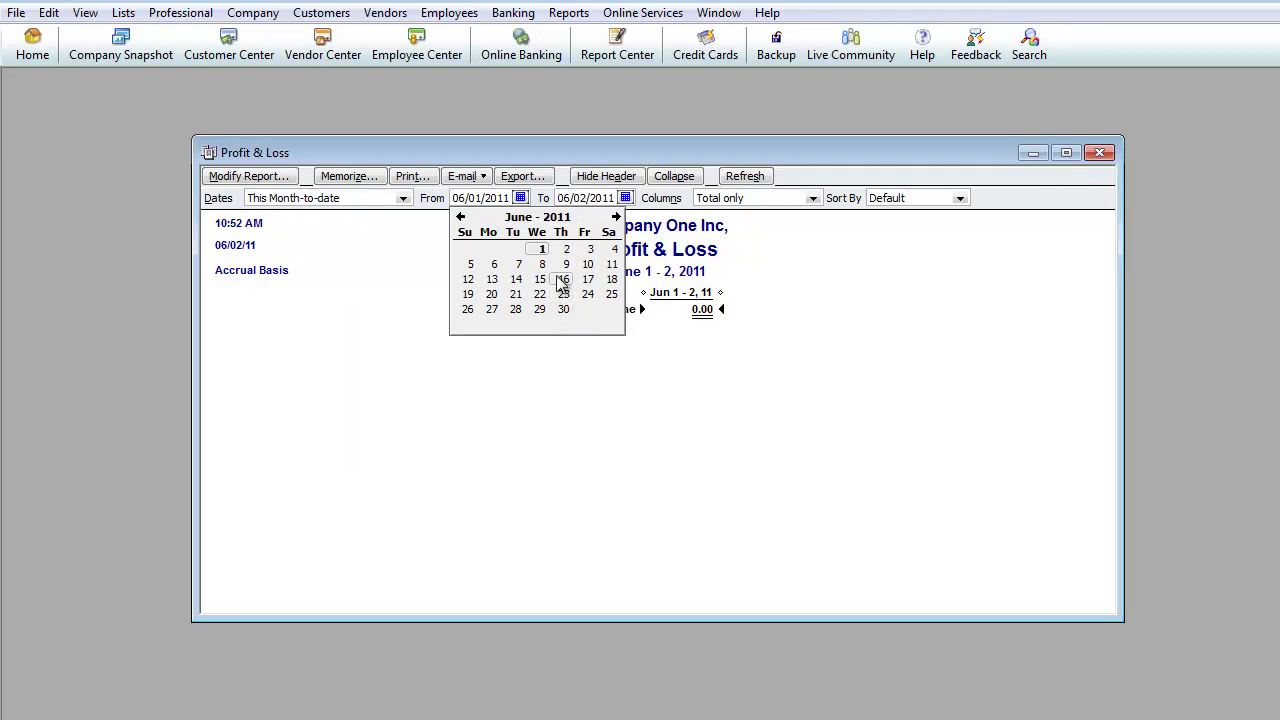
pyautogui.click(403, 200)
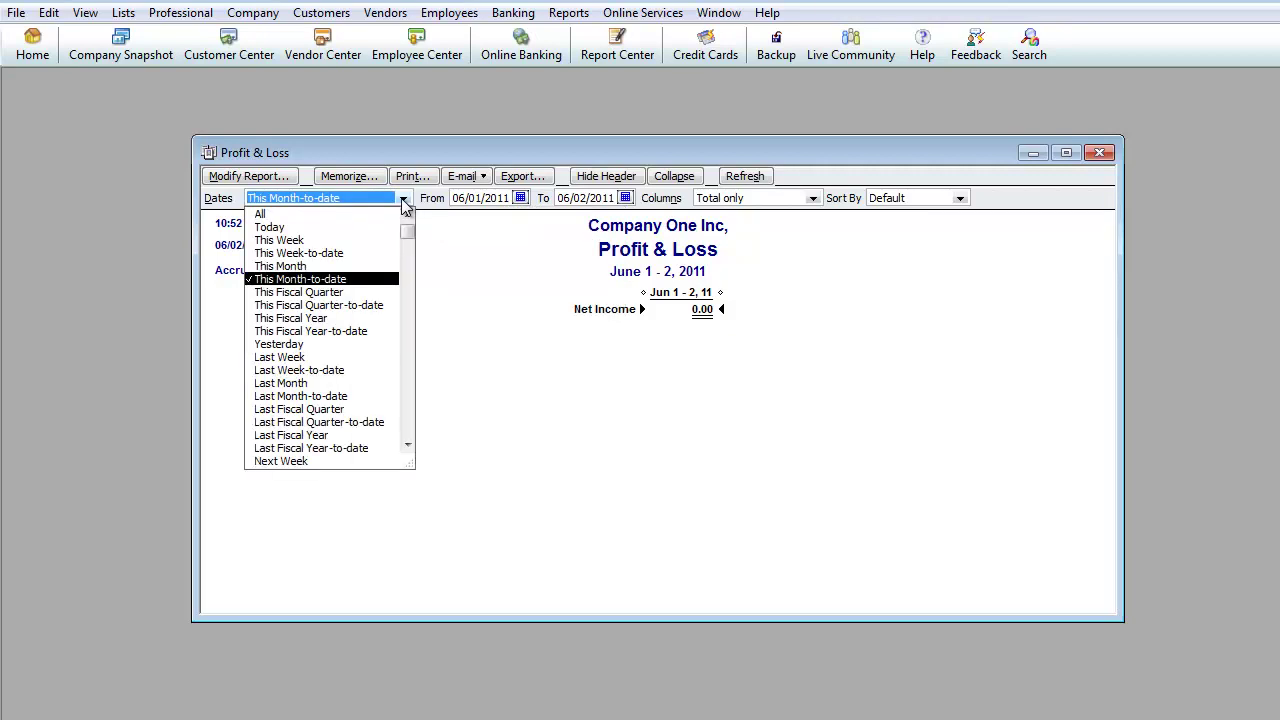
pyautogui.click(304, 319)
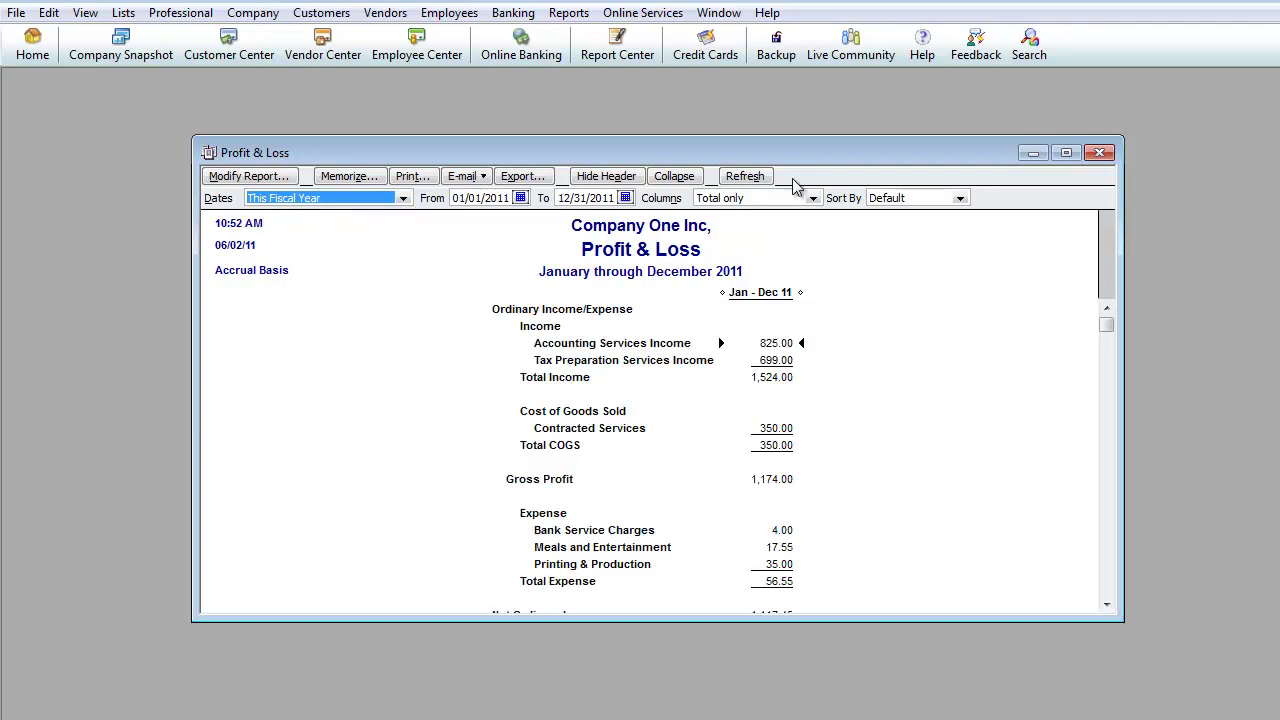
pyautogui.moveTo(763, 152); pyautogui.dragTo(685, 89)
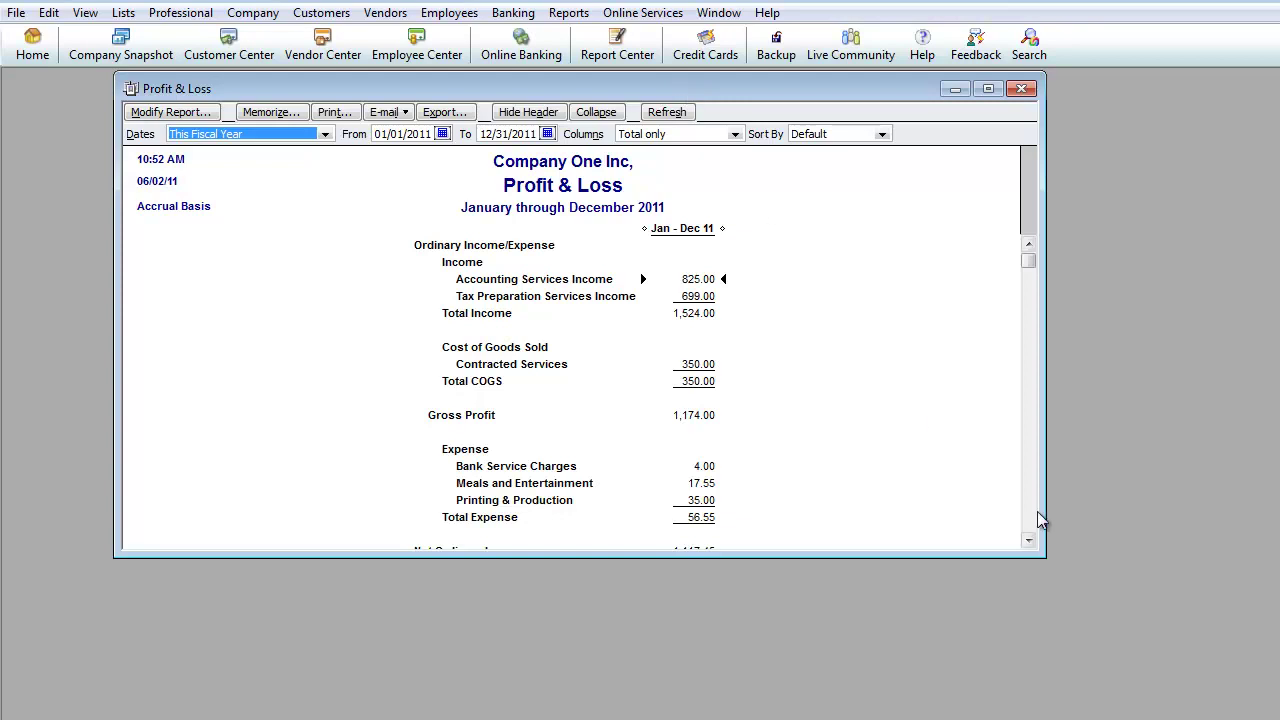
pyautogui.moveTo(1037, 550); pyautogui.dragTo(1140, 705)
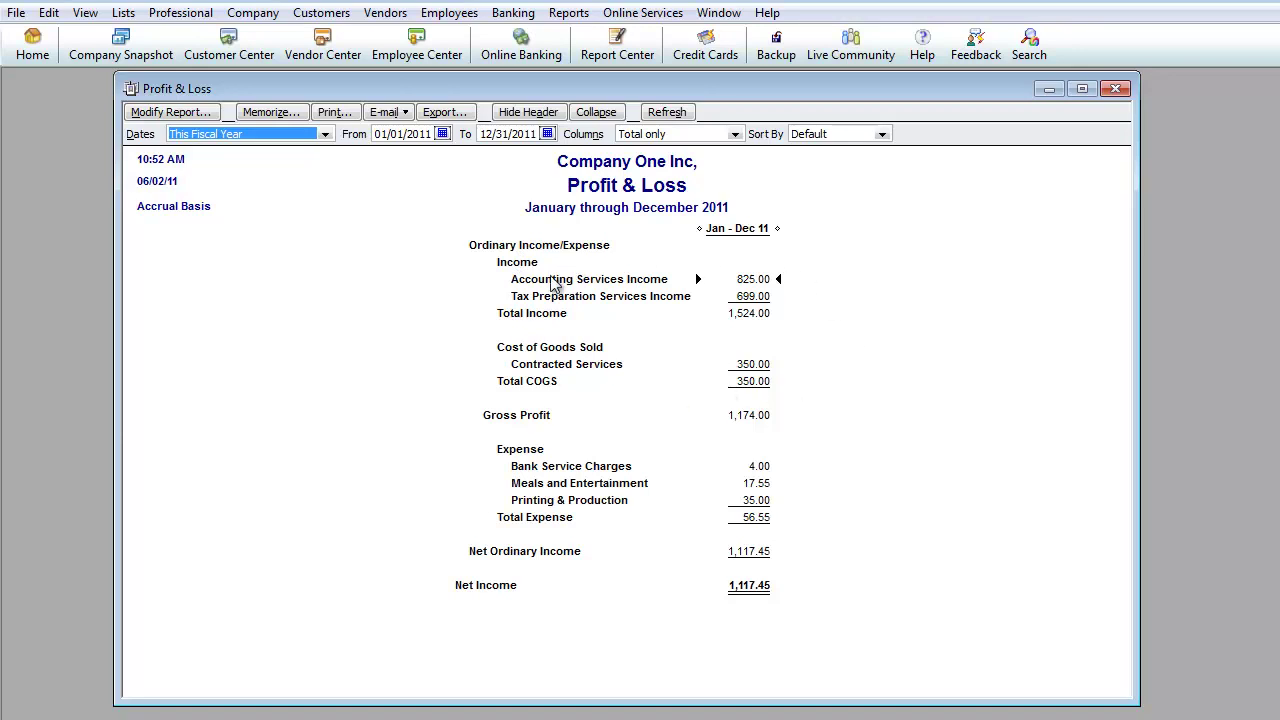
# Drill down from the Accounting Services Income amount to the Customer One:Job A sales receipt, and return to the Profit & Loss report.
pyautogui.doubleClick(745, 280)
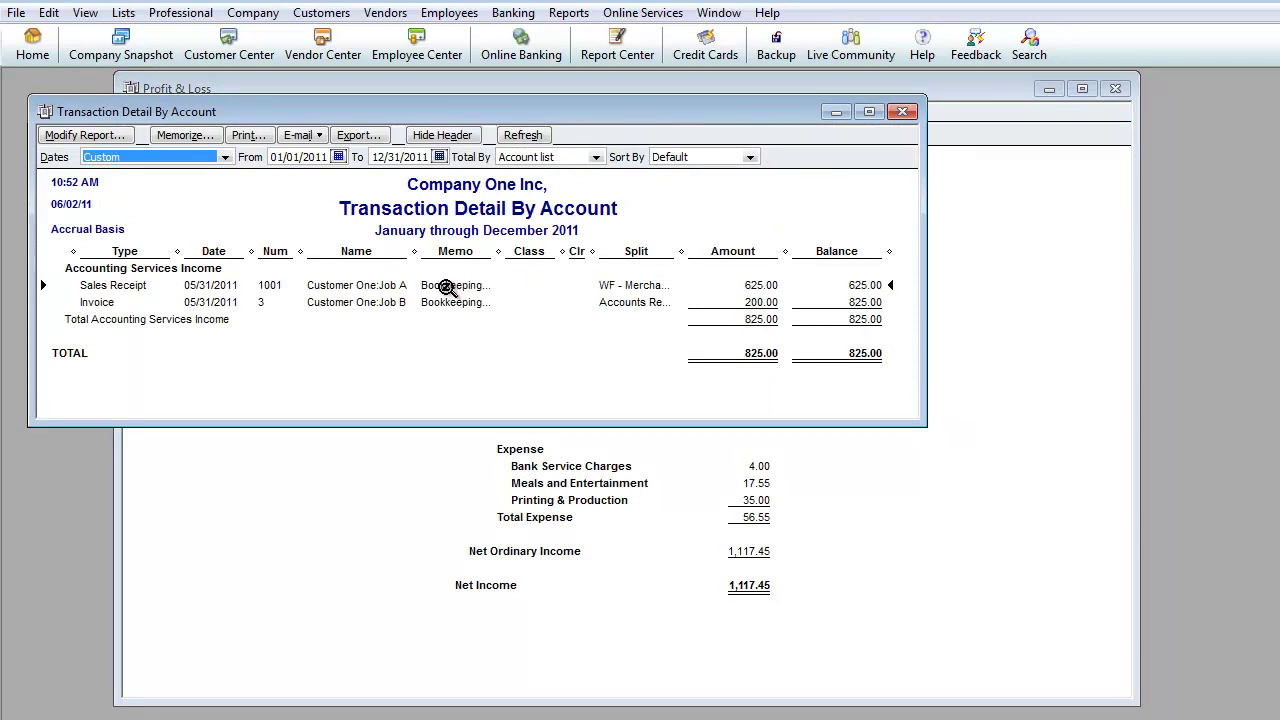
pyautogui.doubleClick(447, 287)
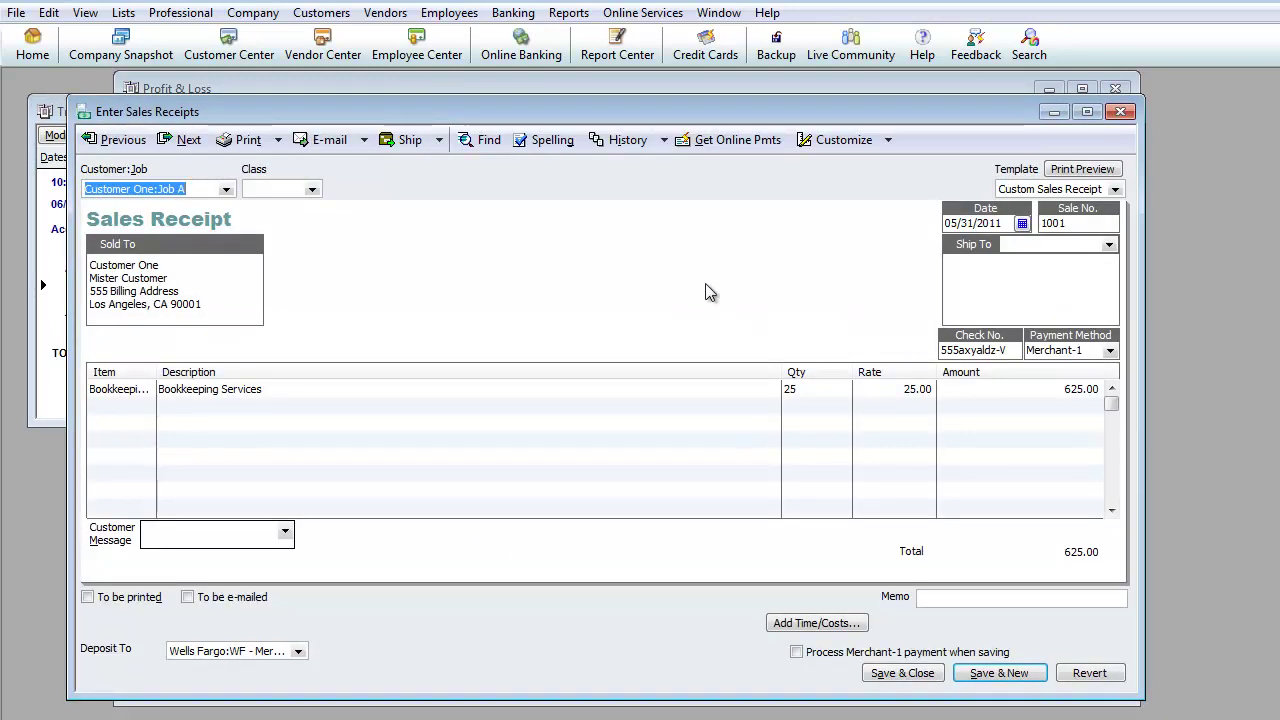
pyautogui.click(1120, 111)
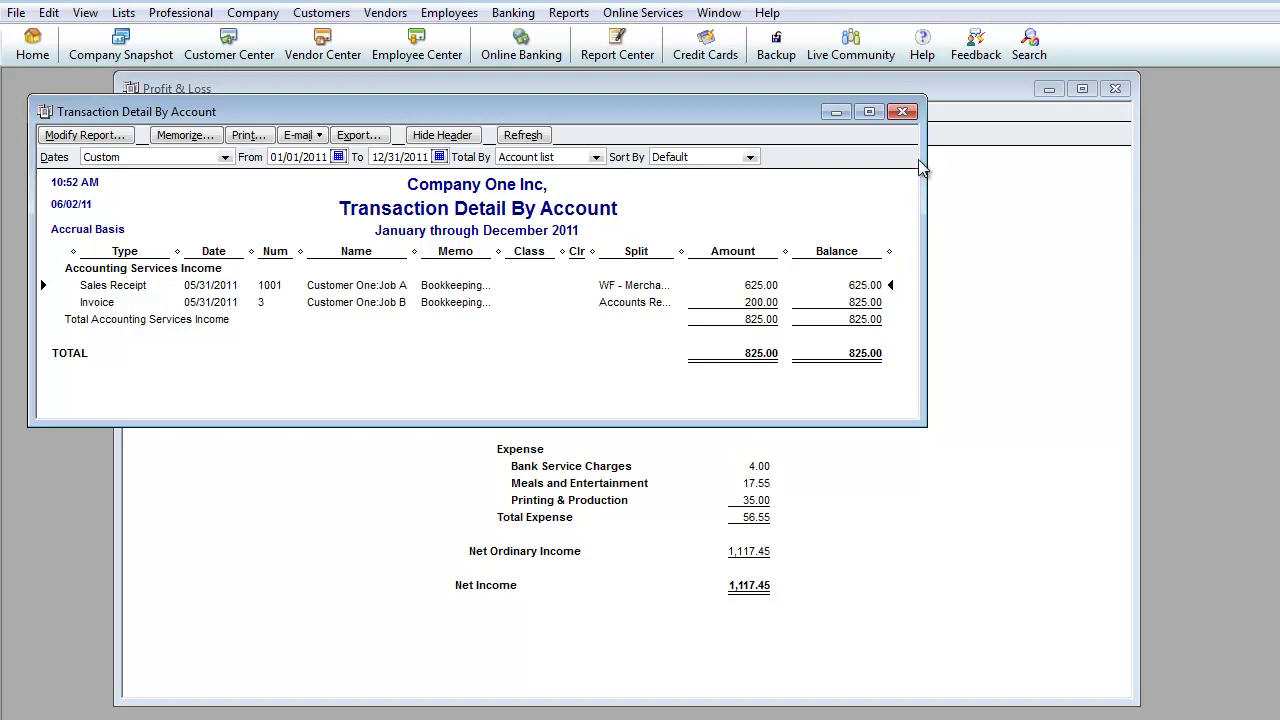
pyautogui.click(902, 111)
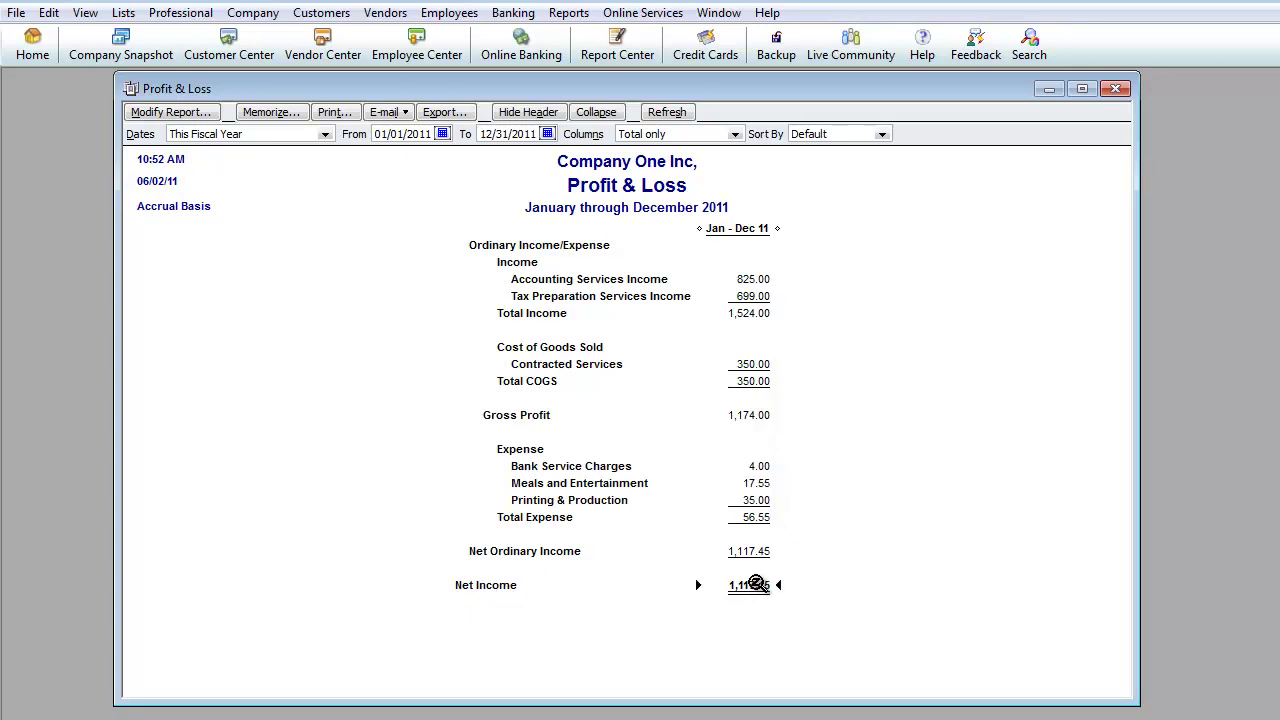
# Examine the transaction detail behind the Net Income amount in an enlarged window, and return to the Profit & Loss report.
pyautogui.doubleClick(752, 585)
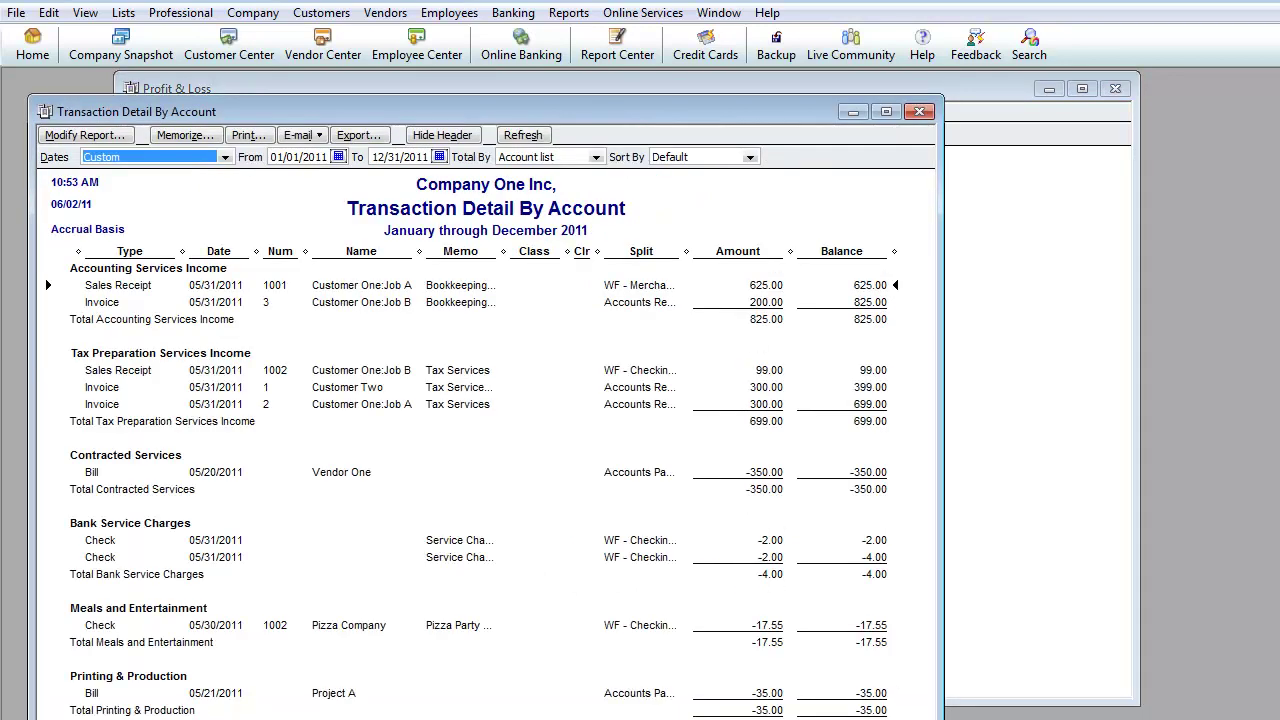
pyautogui.moveTo(938, 716); pyautogui.dragTo(1128, 716)
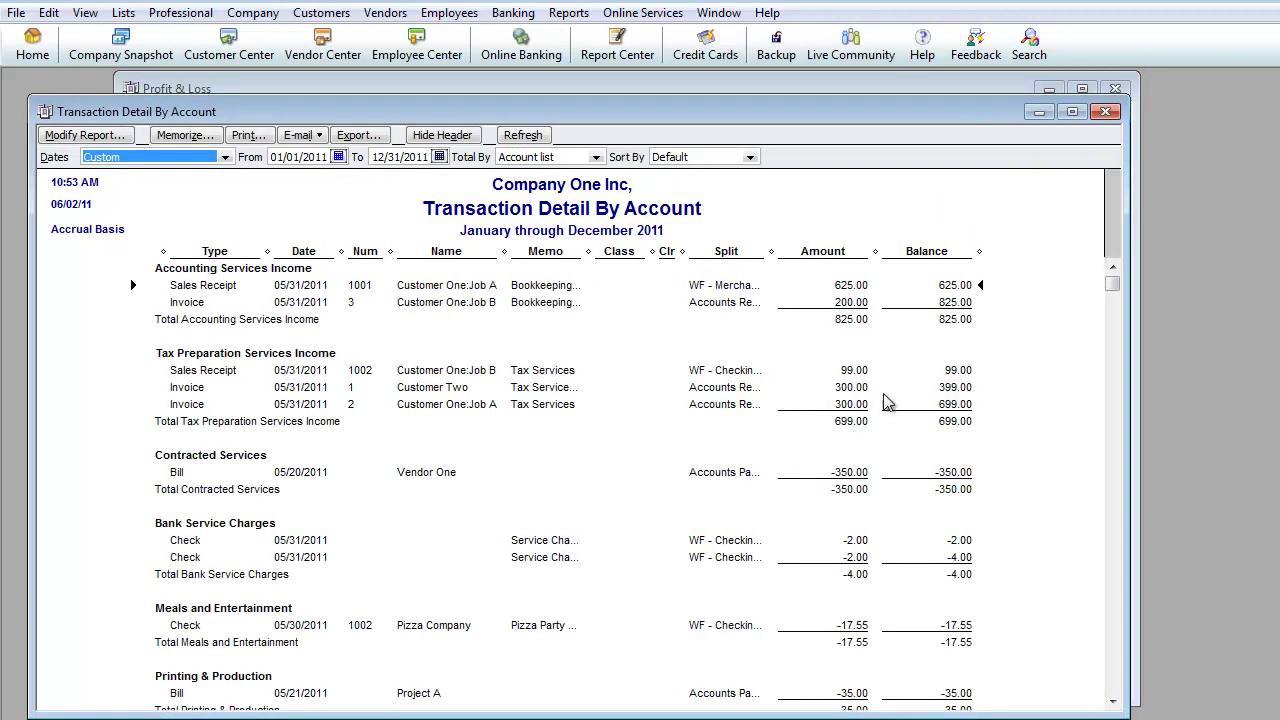
pyautogui.moveTo(707, 109); pyautogui.dragTo(698, 91)
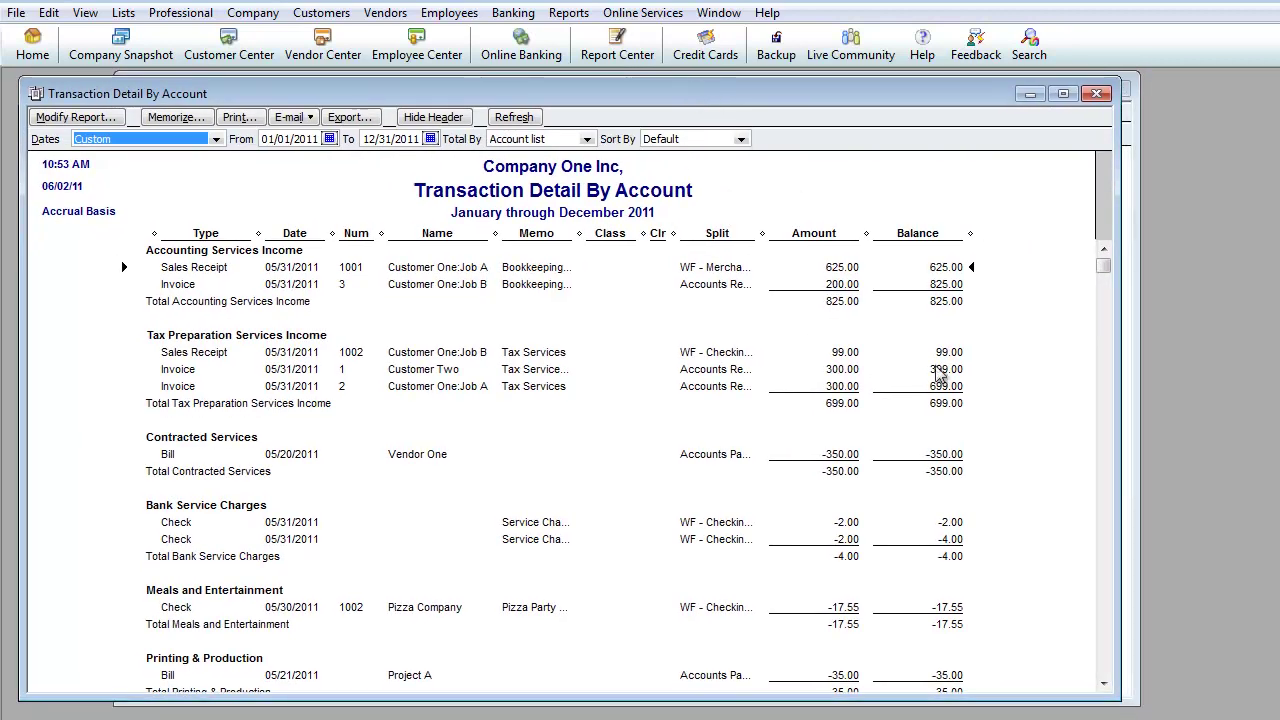
pyautogui.moveTo(1108, 705); pyautogui.dragTo(1214, 712)
pyautogui.scroll(-1, 1060, 450)
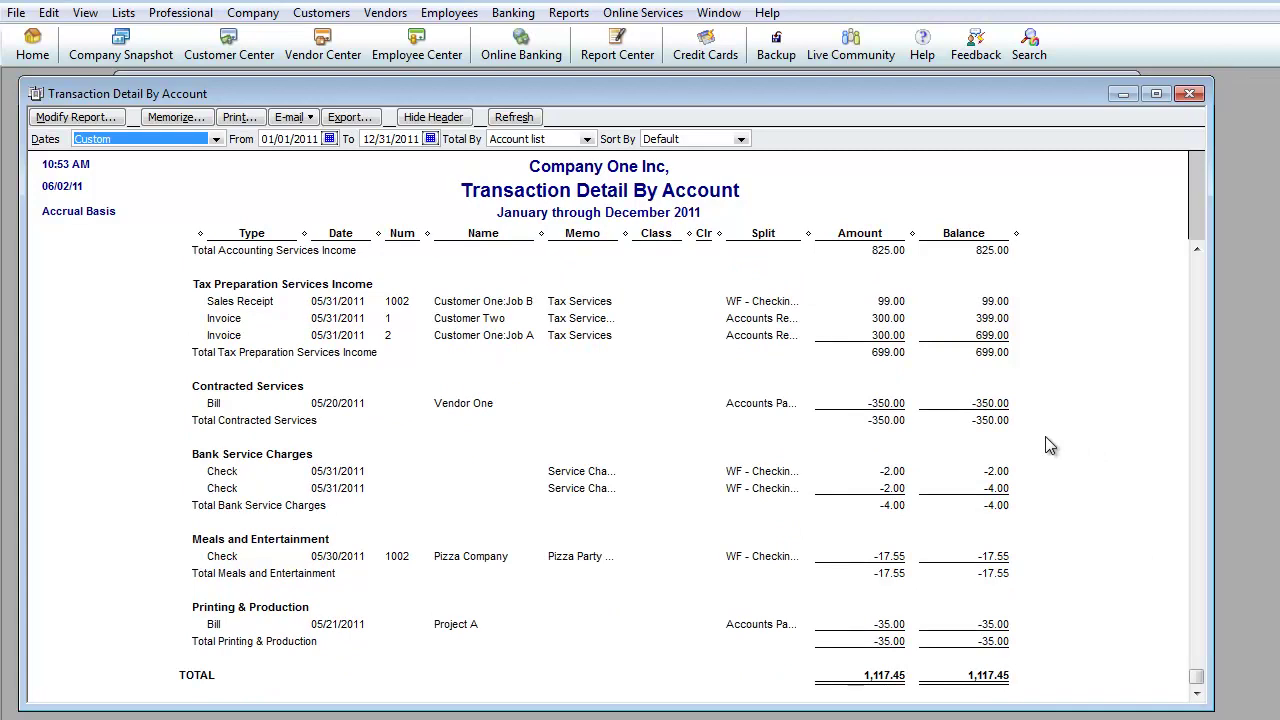
pyautogui.scroll(1, 1154, 414)
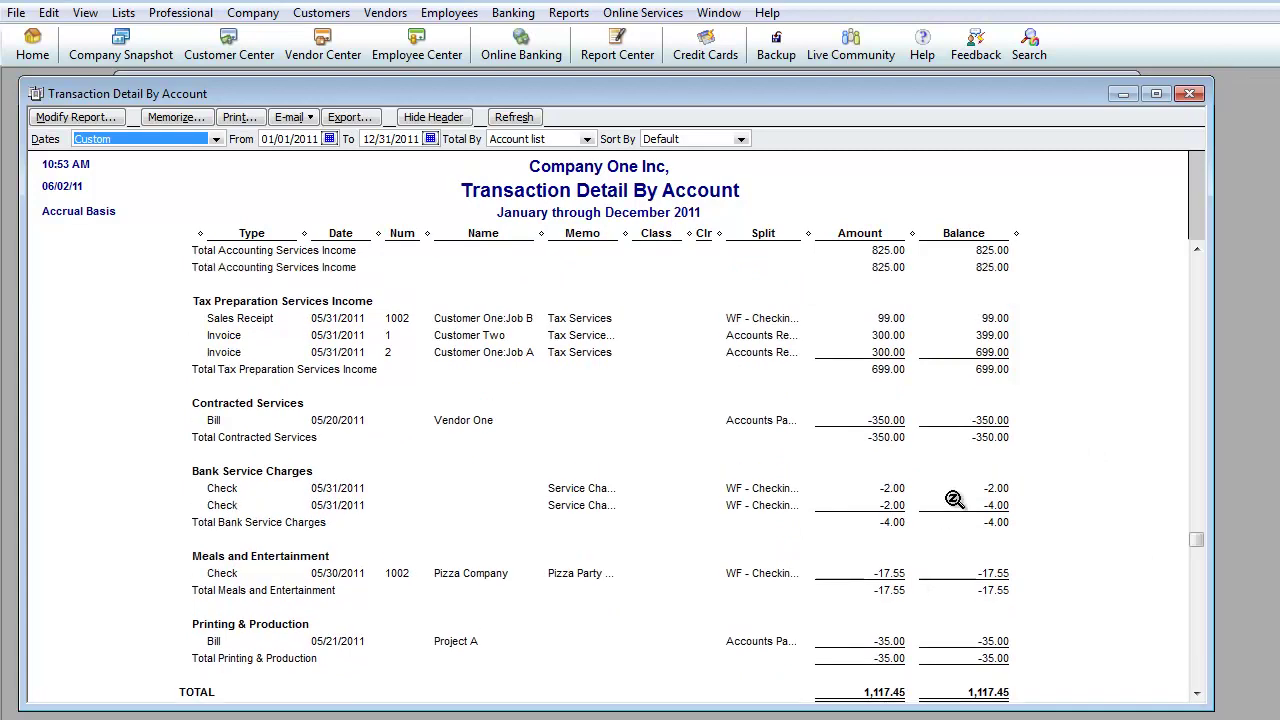
pyautogui.click(1190, 95)
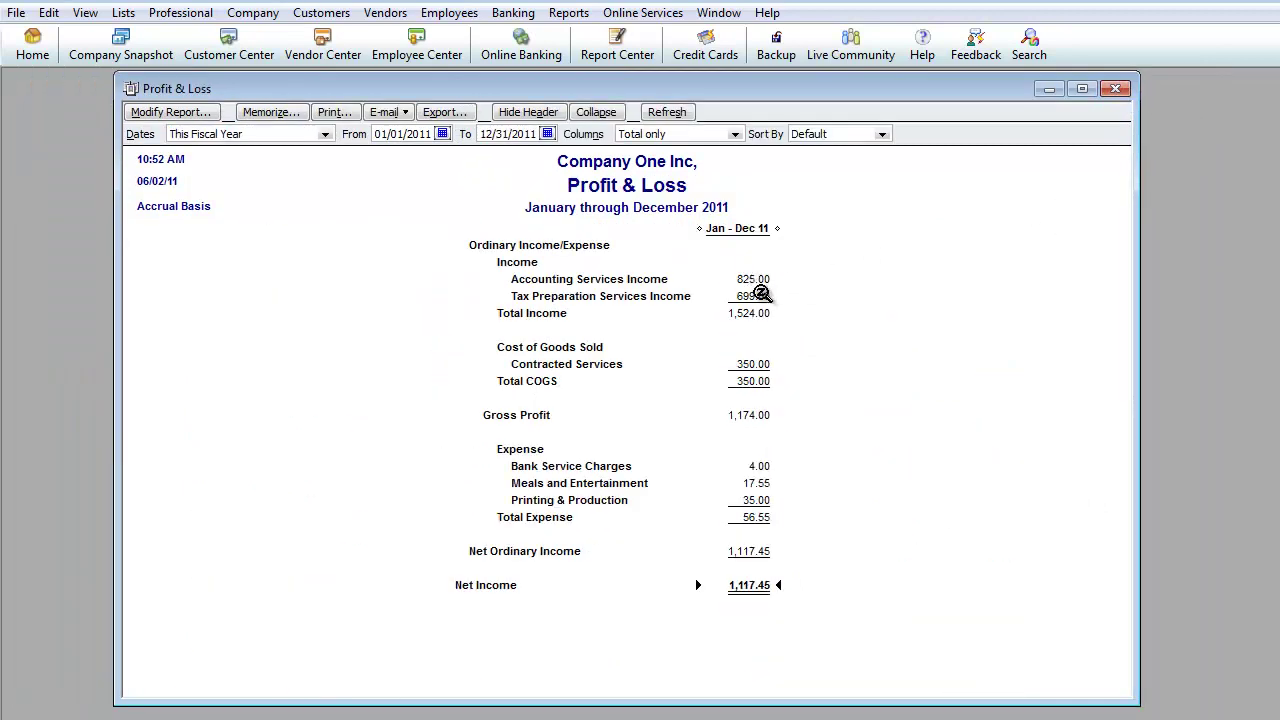
# Switch the report period to Last Month, and replace it with a custom range from 04/01/2011 to 04/30/2011.
pyautogui.click(262, 134)
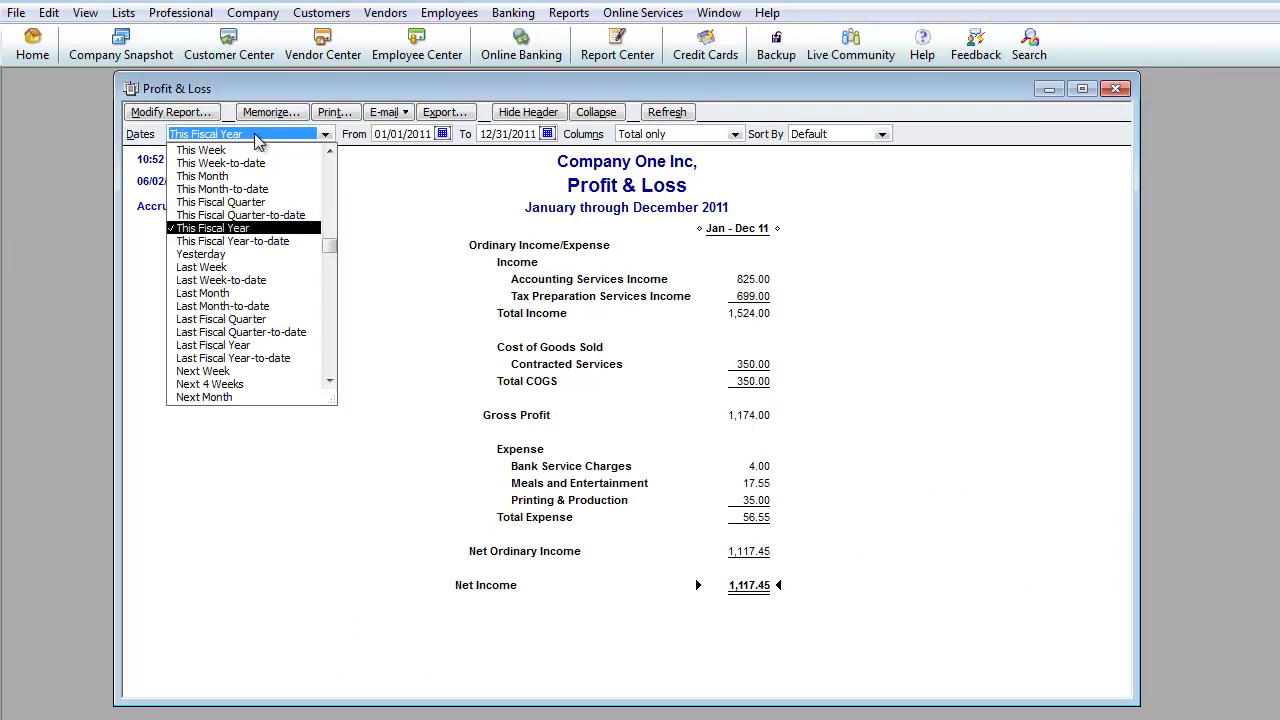
pyautogui.click(222, 294)
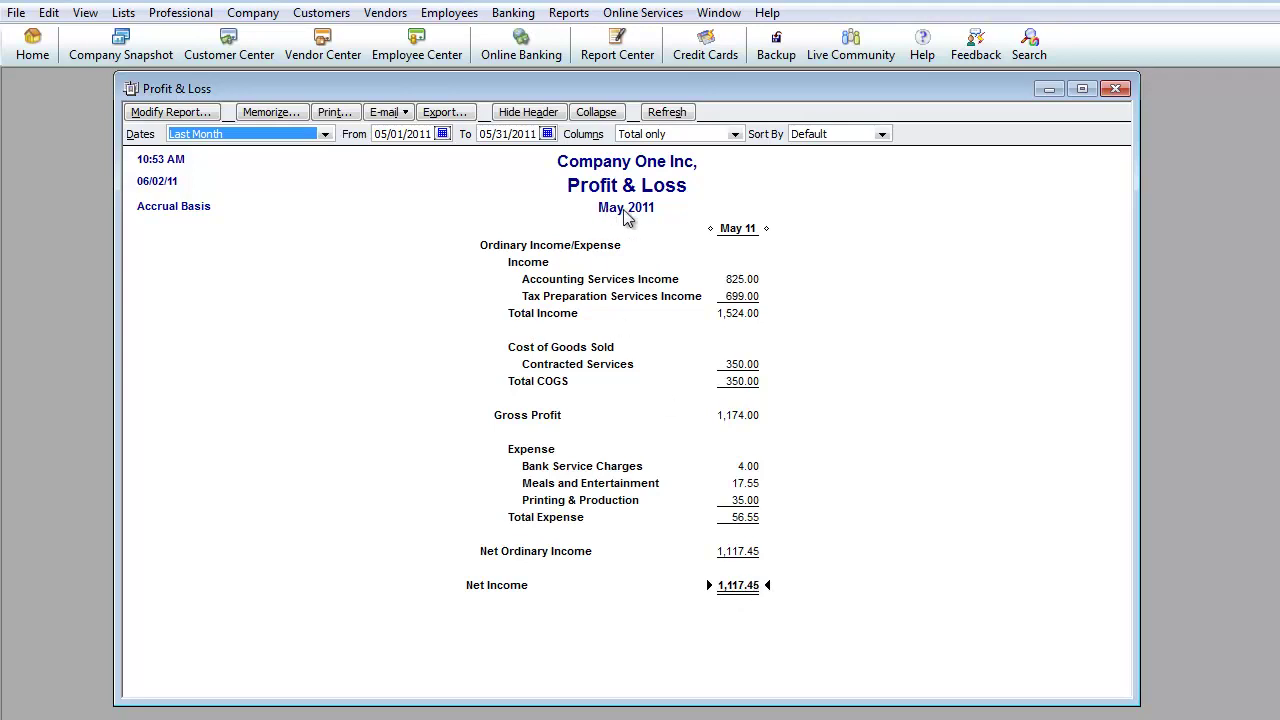
pyautogui.click(442, 134)
pyautogui.click(382, 152)
pyautogui.click(507, 185)
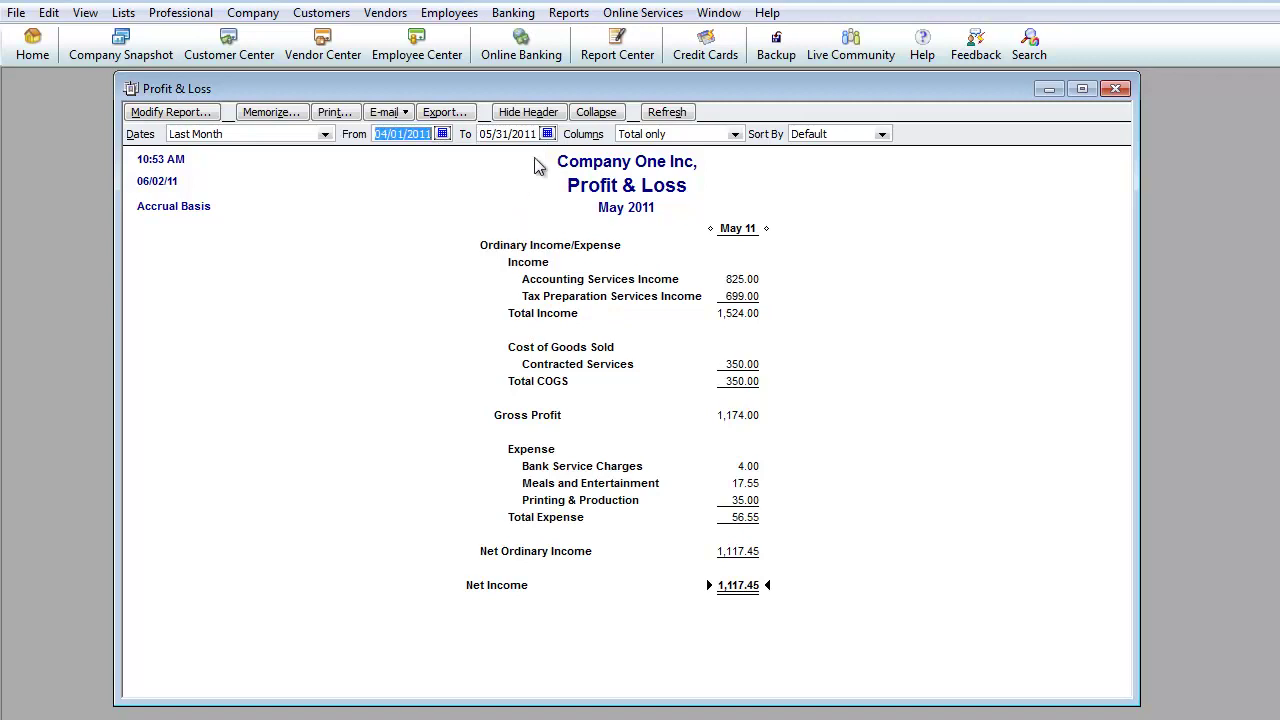
pyautogui.click(547, 134)
pyautogui.click(487, 152)
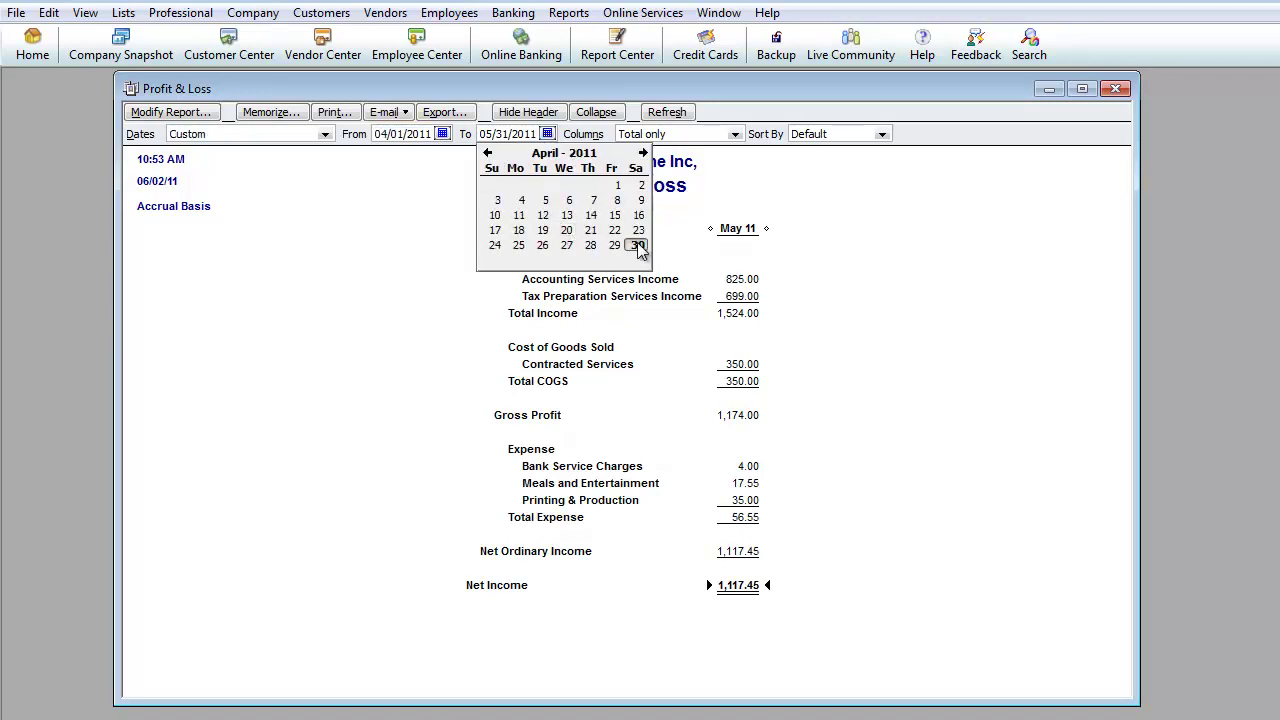
pyautogui.click(638, 245)
pyautogui.click(678, 112)
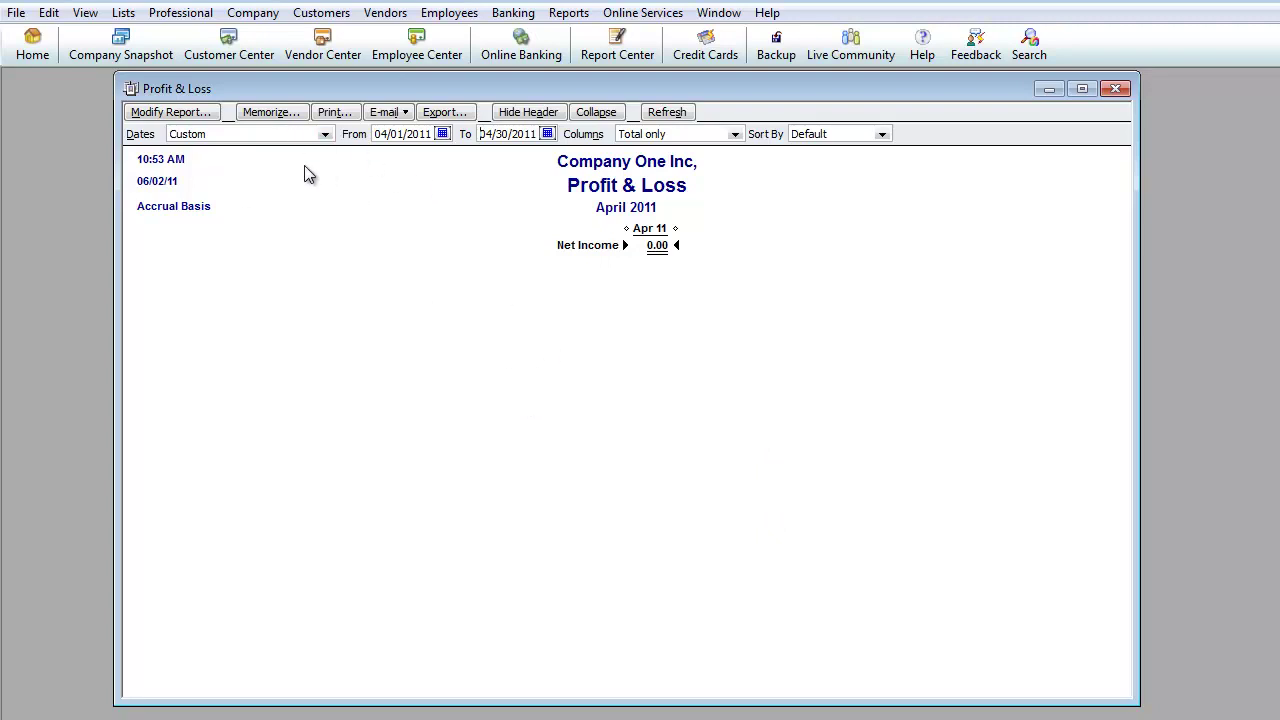
# Open the Profit & Loss report's modification settings and set the report basis to Cash.
pyautogui.click(168, 115)
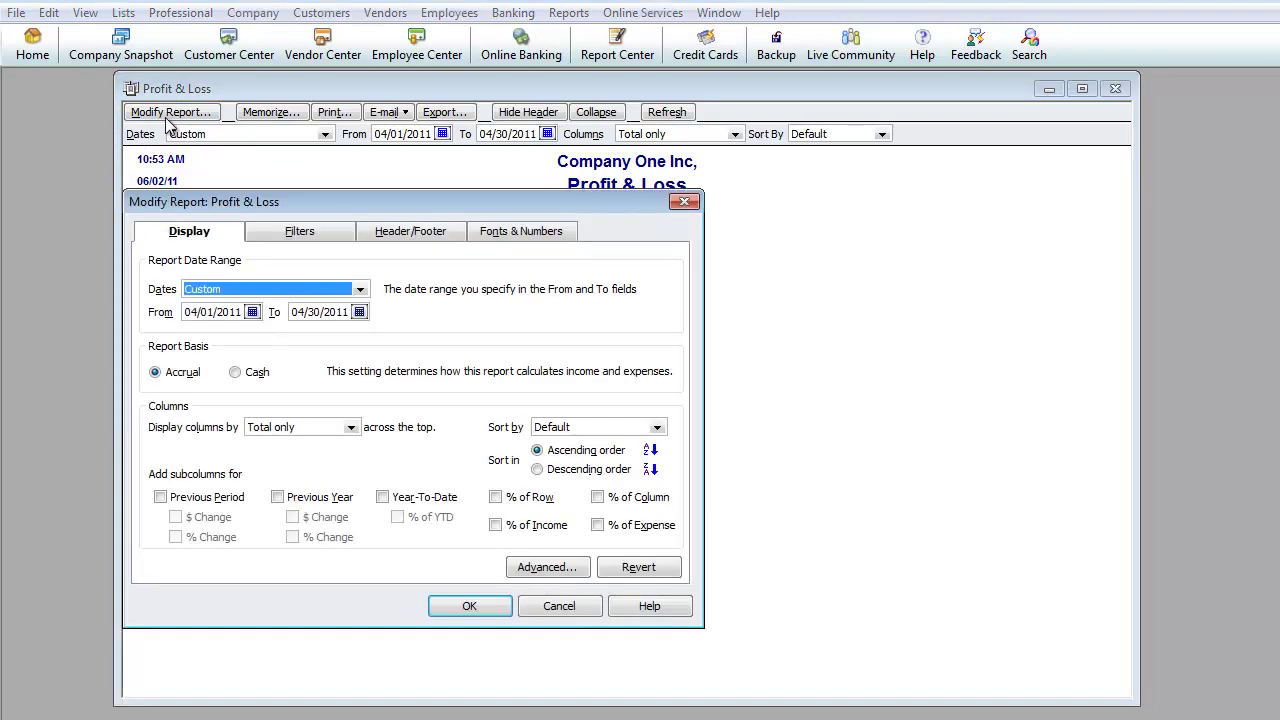
pyautogui.click(237, 374)
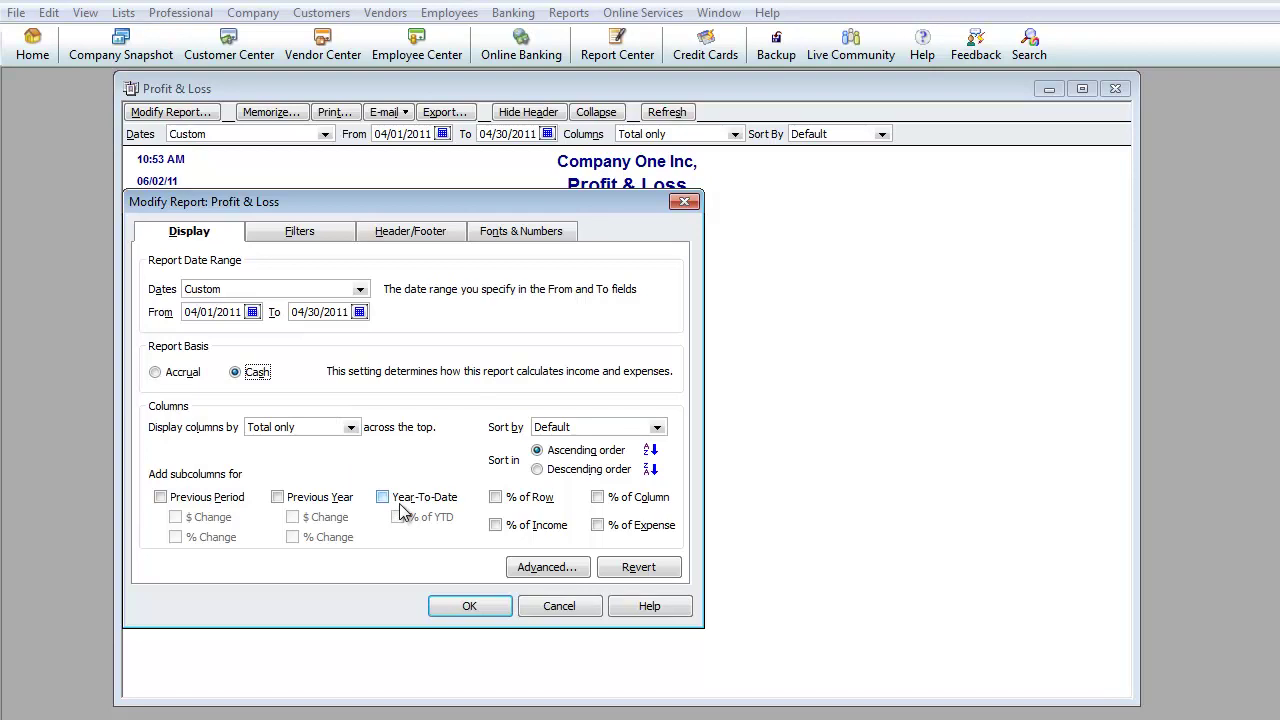
# Review the filter, header/footer, font and number, and display settings available for the report.
pyautogui.click(302, 231)
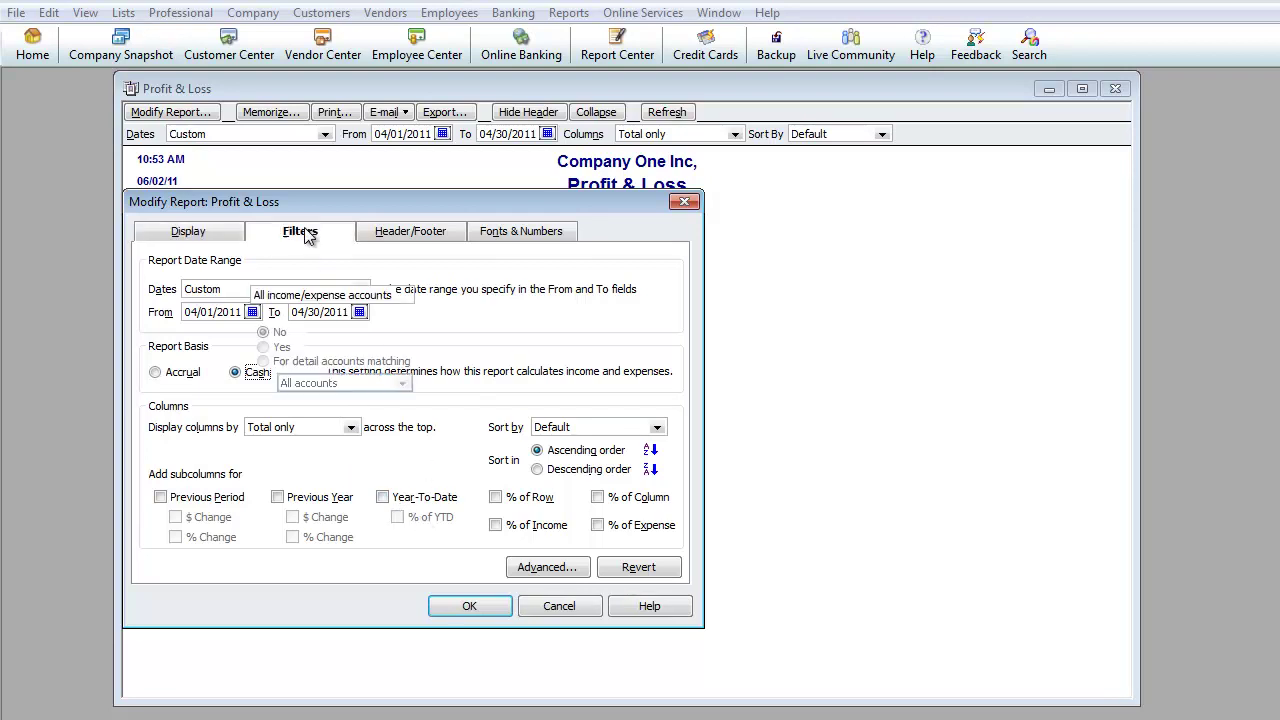
pyautogui.click(383, 234)
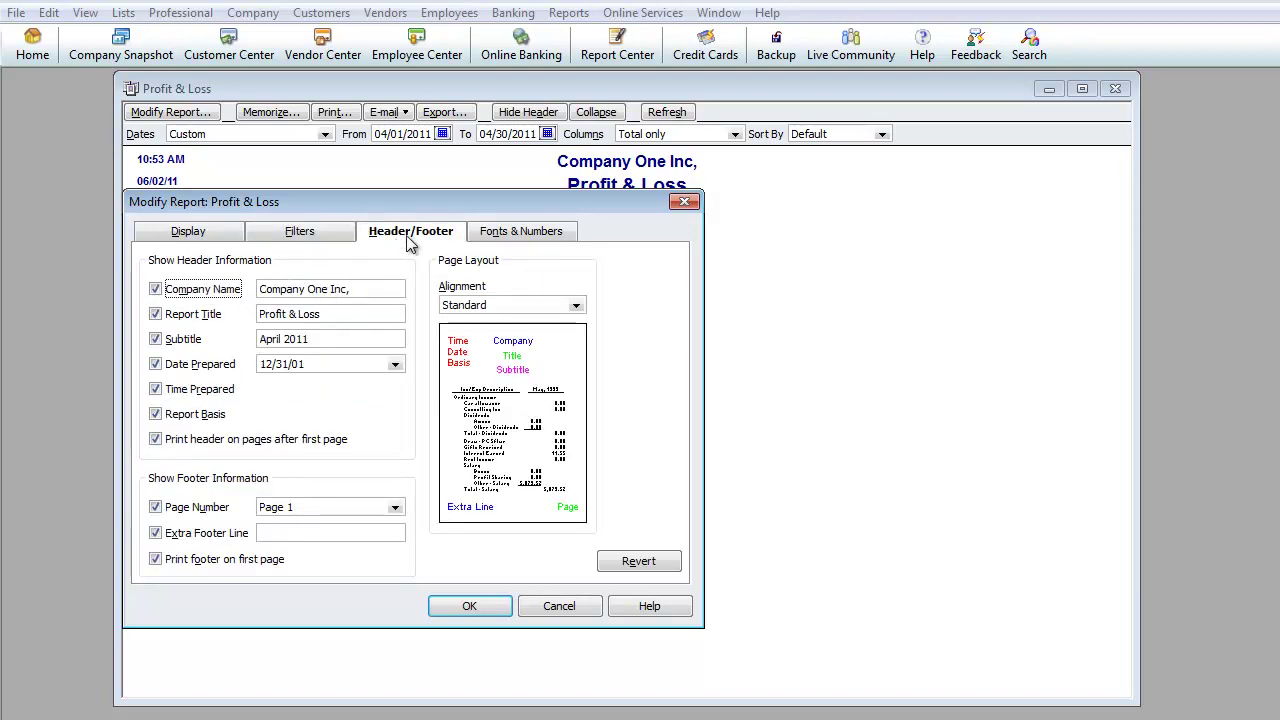
pyautogui.click(524, 238)
pyautogui.click(309, 238)
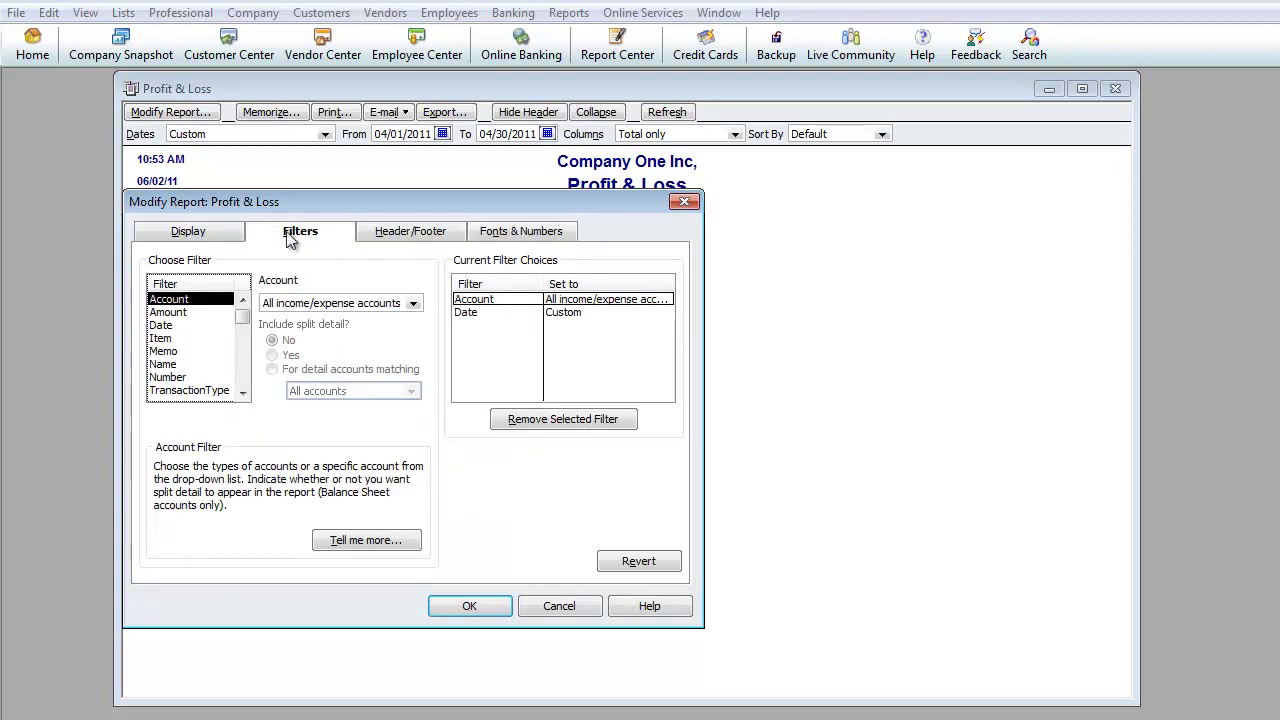
pyautogui.click(201, 231)
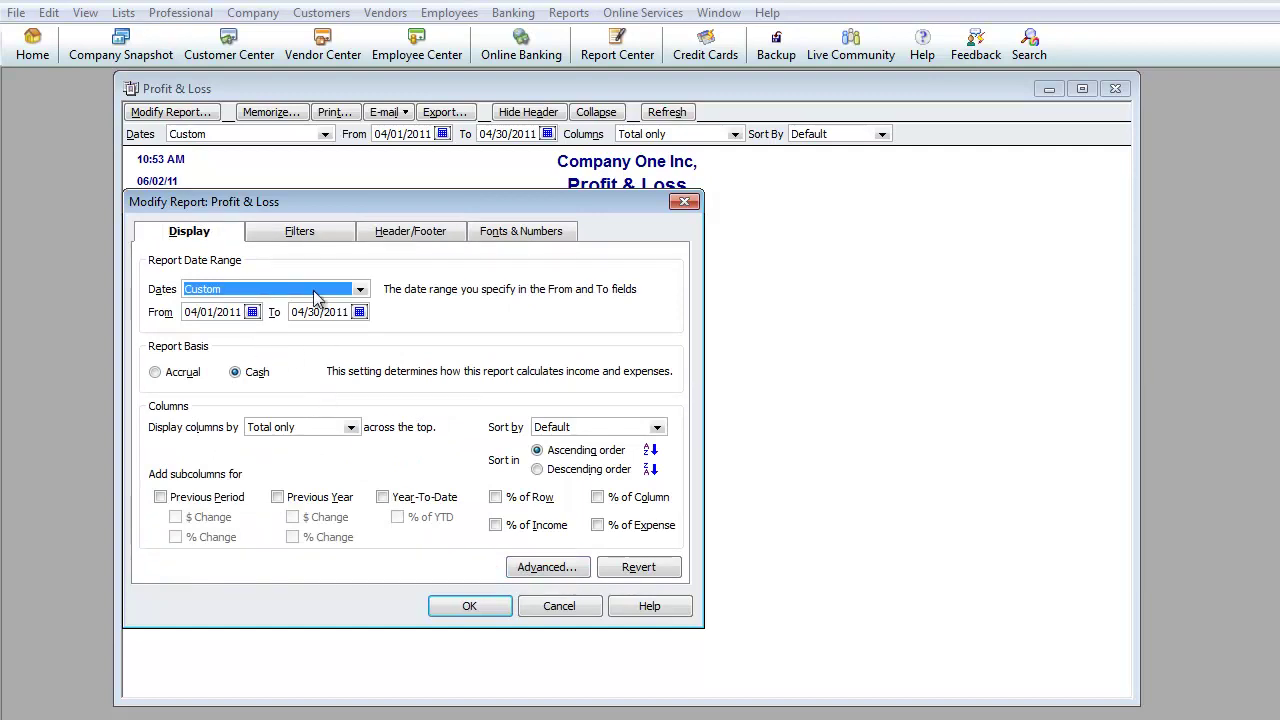
pyautogui.click(297, 233)
pyautogui.click(205, 229)
# Set the report's advanced options to display only non-zero rows and non-zero columns, and apply the modifications.
pyautogui.click(545, 567)
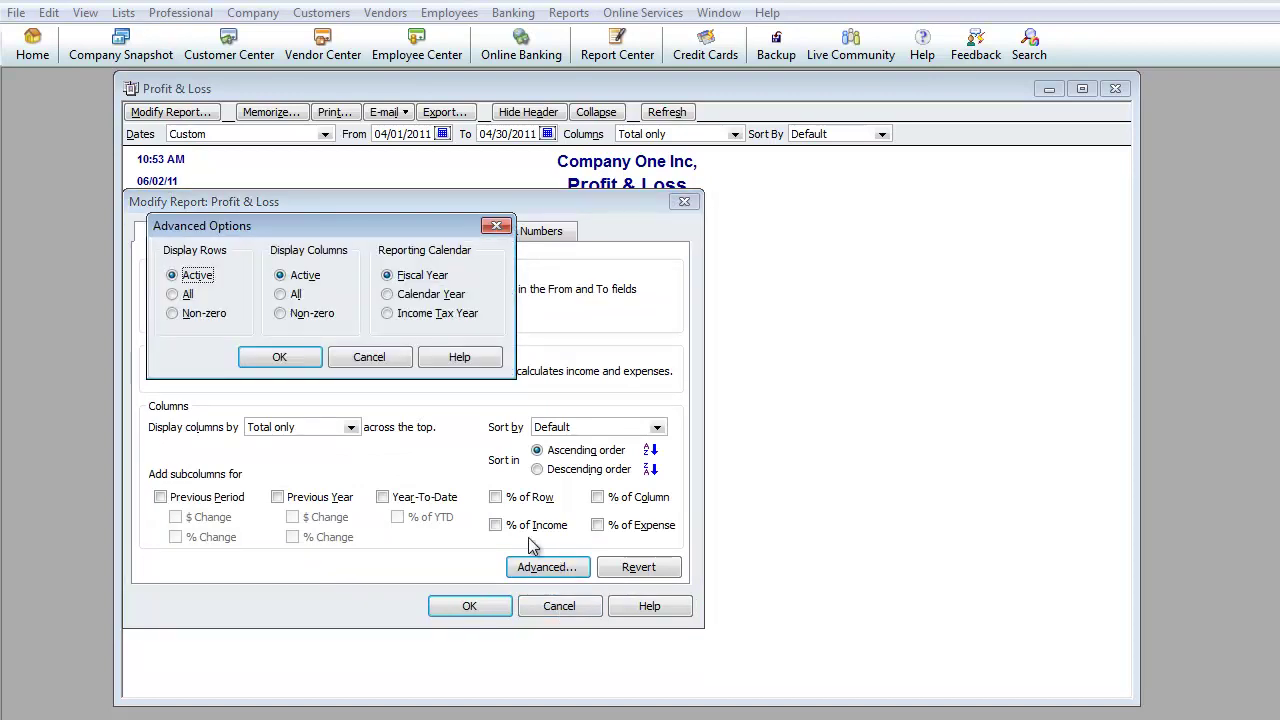
pyautogui.click(182, 315)
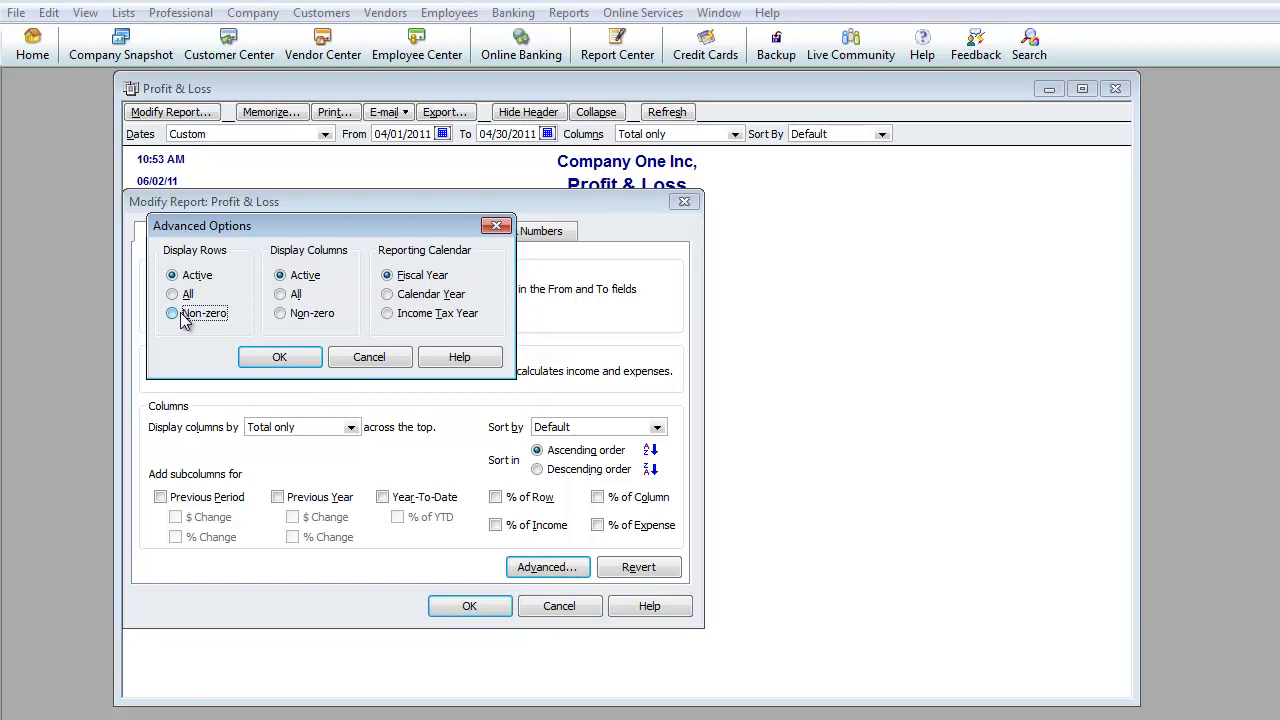
pyautogui.click(282, 313)
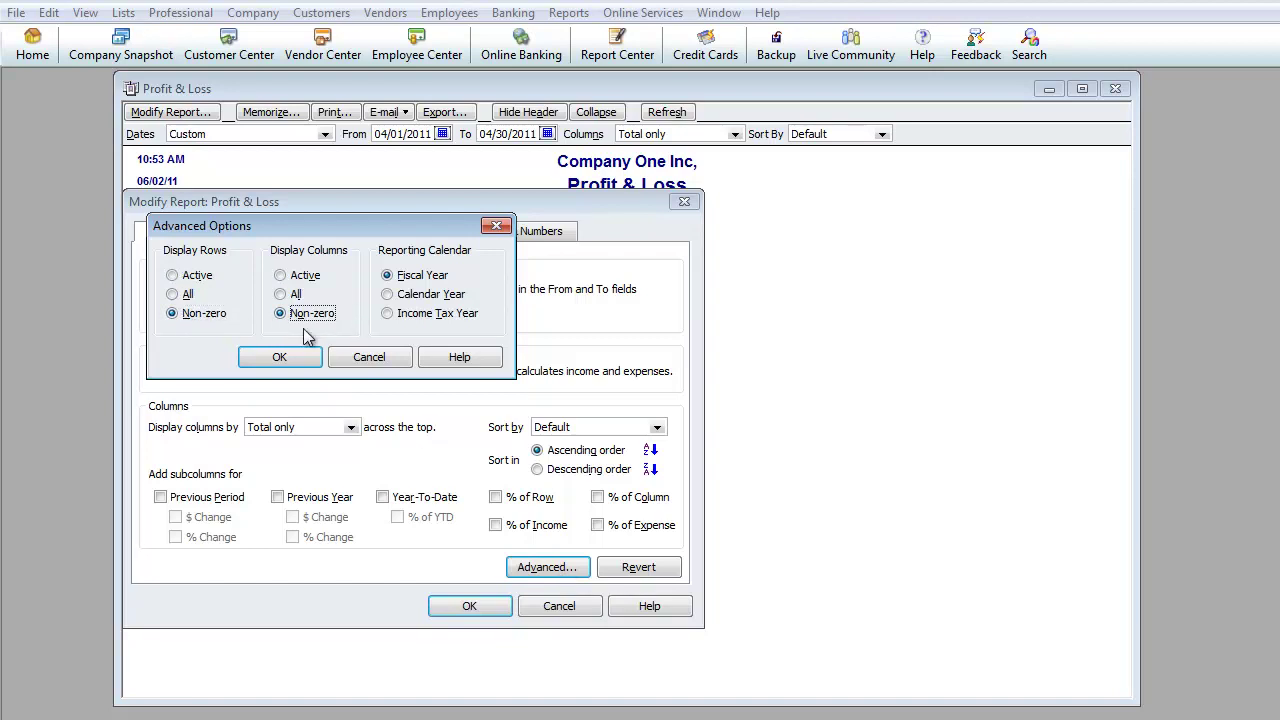
pyautogui.click(279, 357)
pyautogui.click(469, 606)
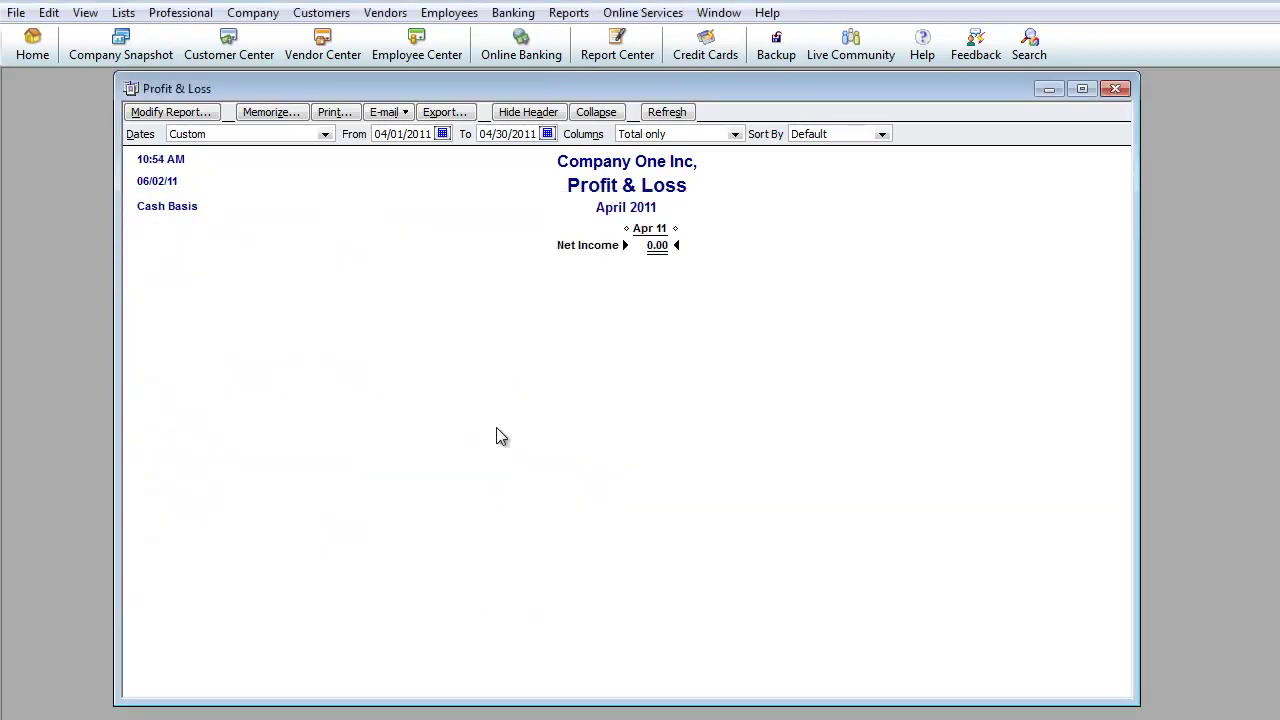
# Set the Profit & Loss report period to This Fiscal Year-to-date, and check the available sort options without changing them.
pyautogui.click(282, 136)
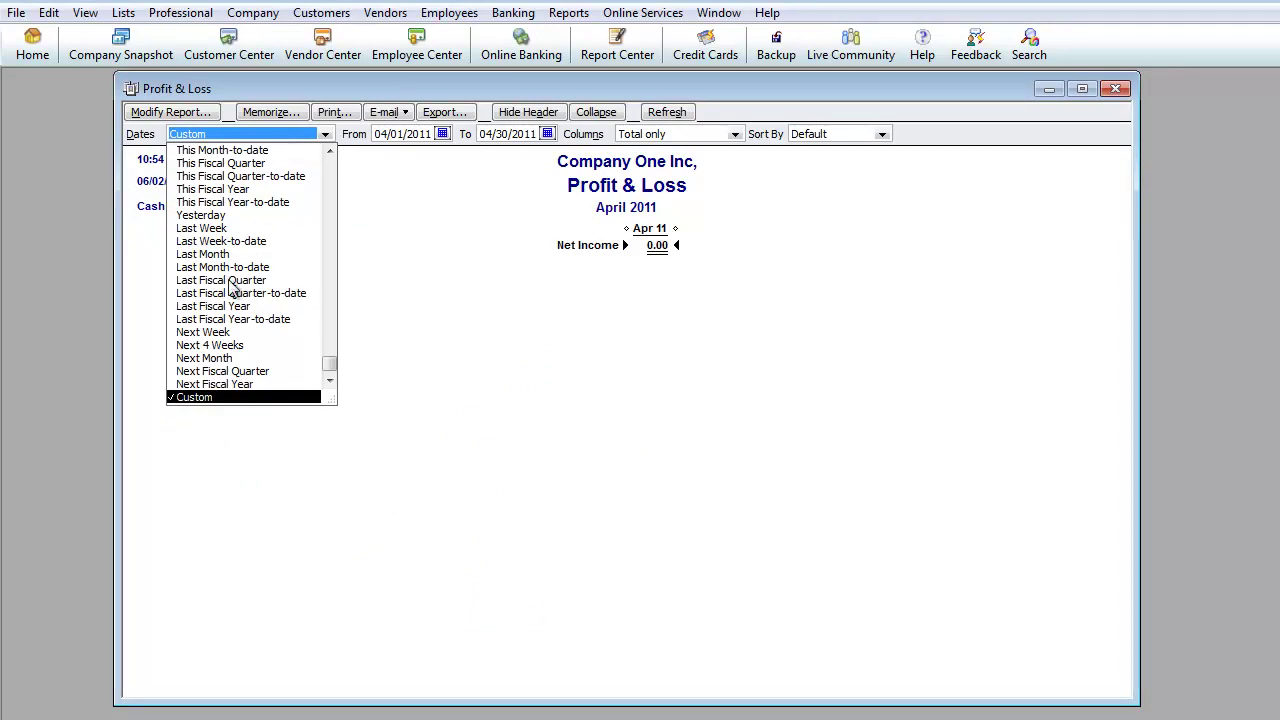
pyautogui.click(230, 203)
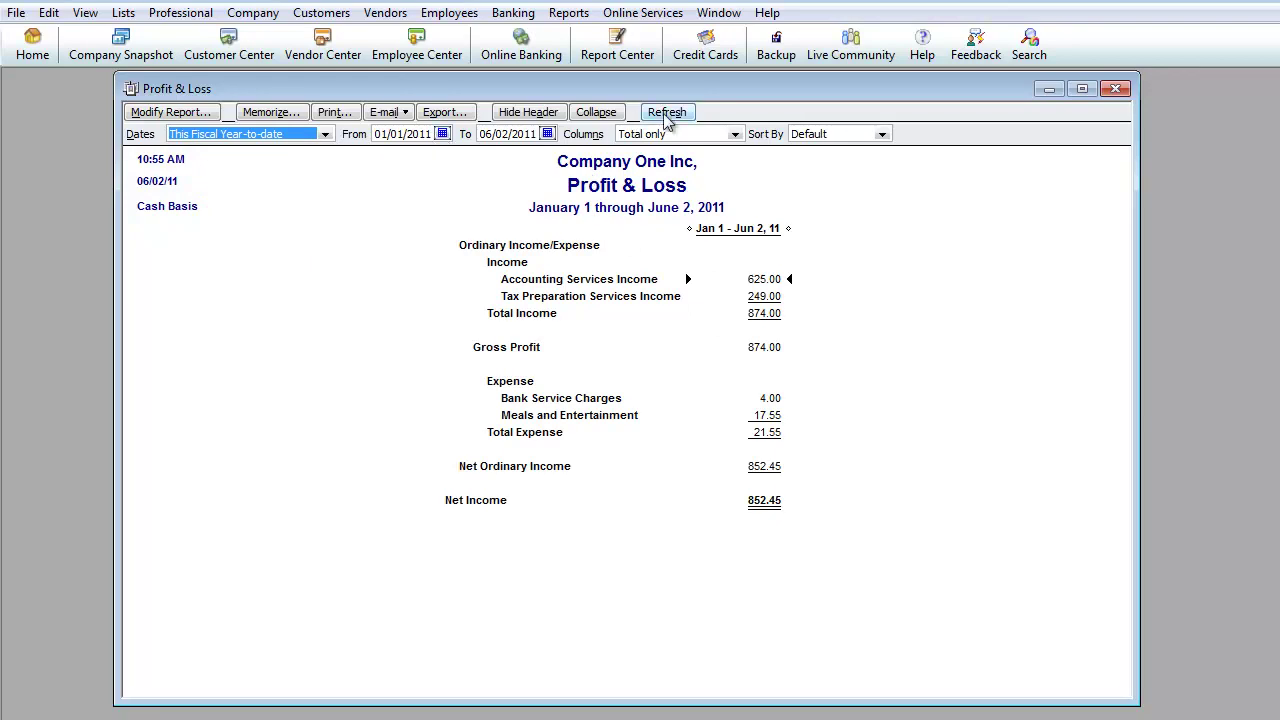
pyautogui.click(881, 134)
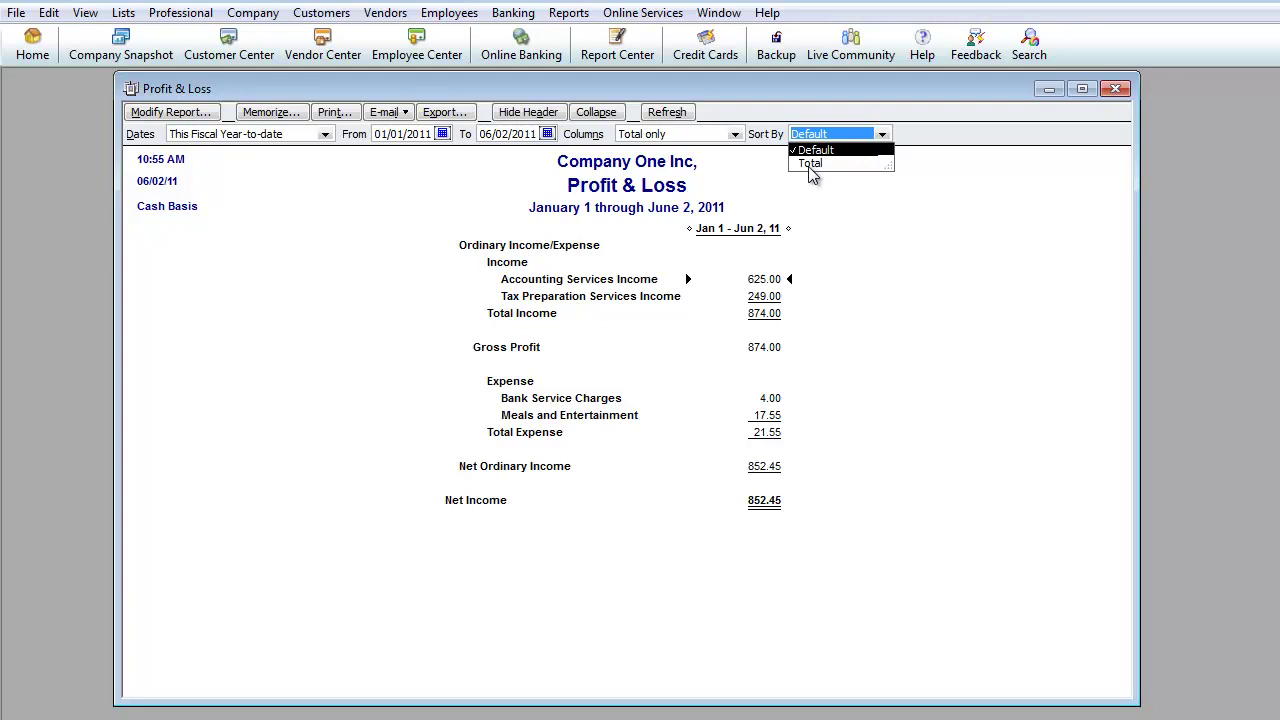
pyautogui.click(930, 316)
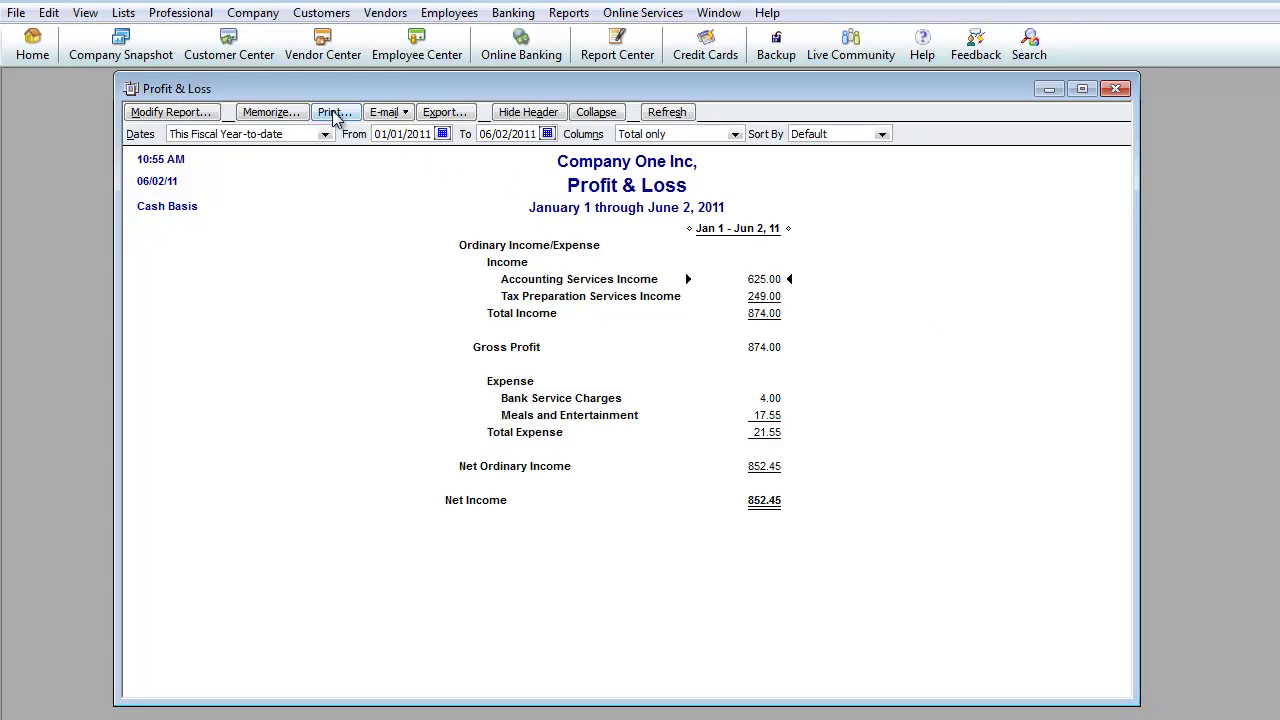
# Review the report's e-mail formats and export settings, and leave without exporting it.
pyautogui.click(388, 112)
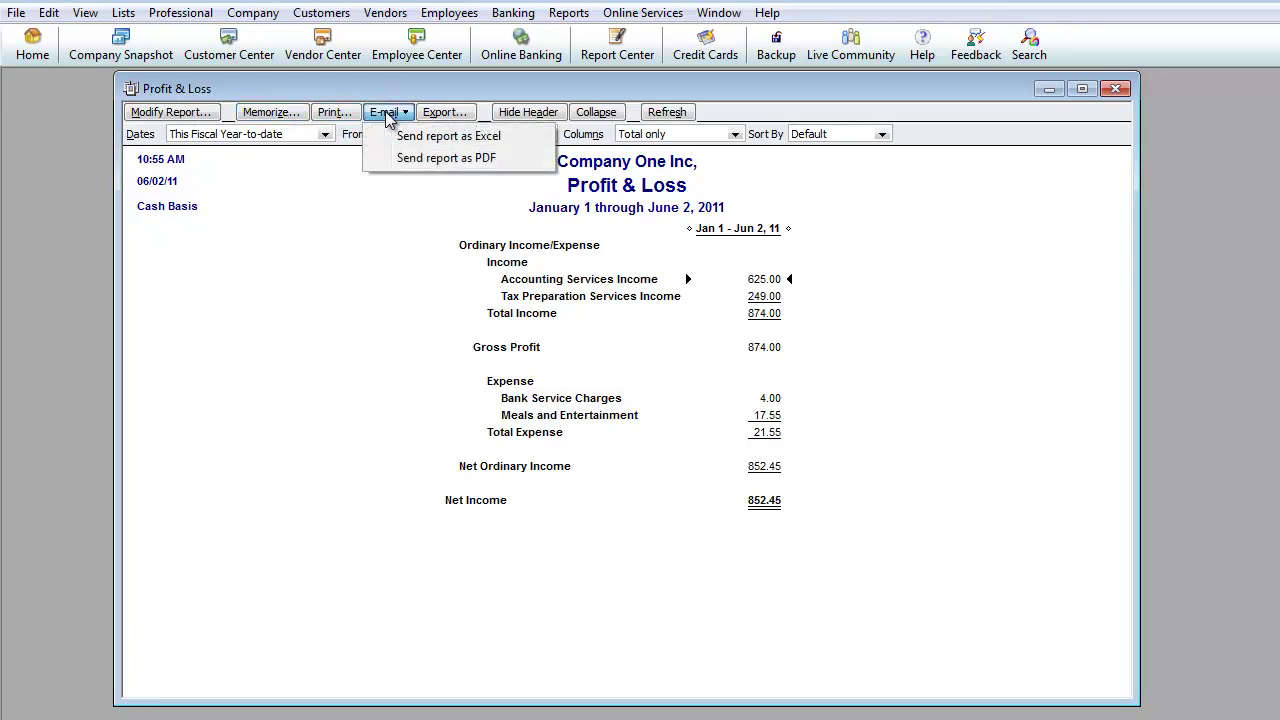
pyautogui.click(447, 117)
pyautogui.click(447, 114)
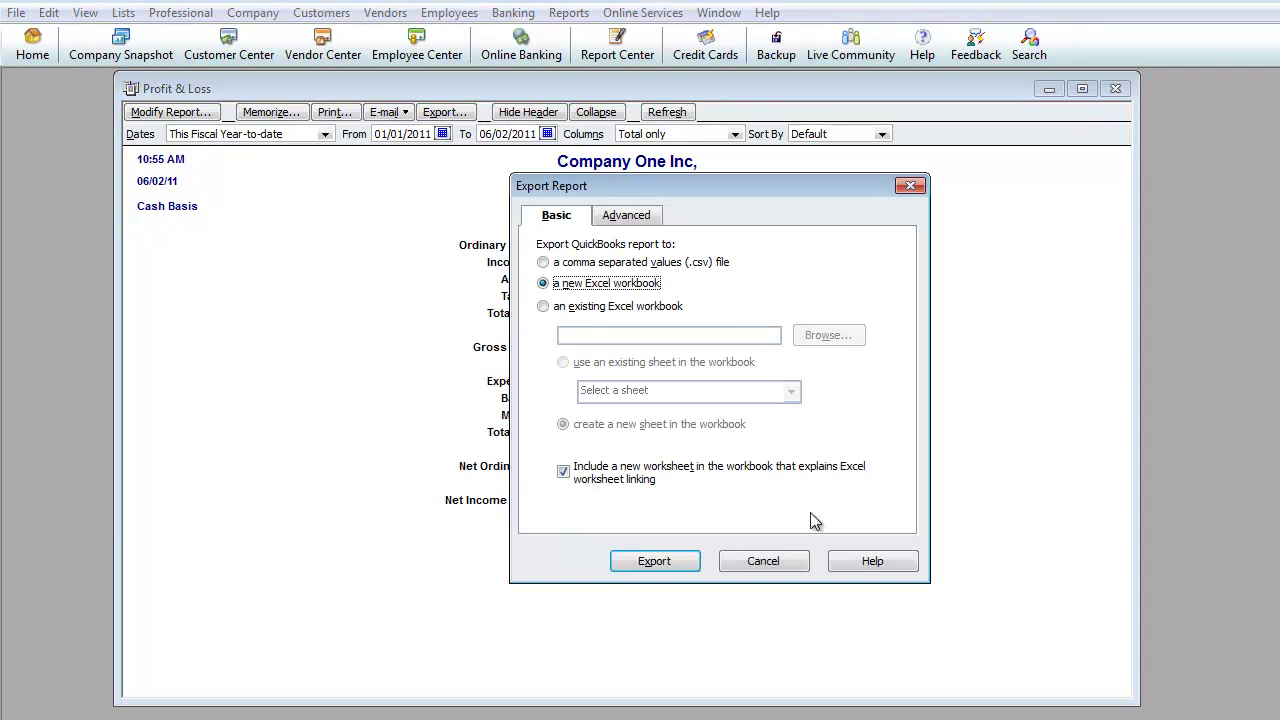
pyautogui.click(784, 561)
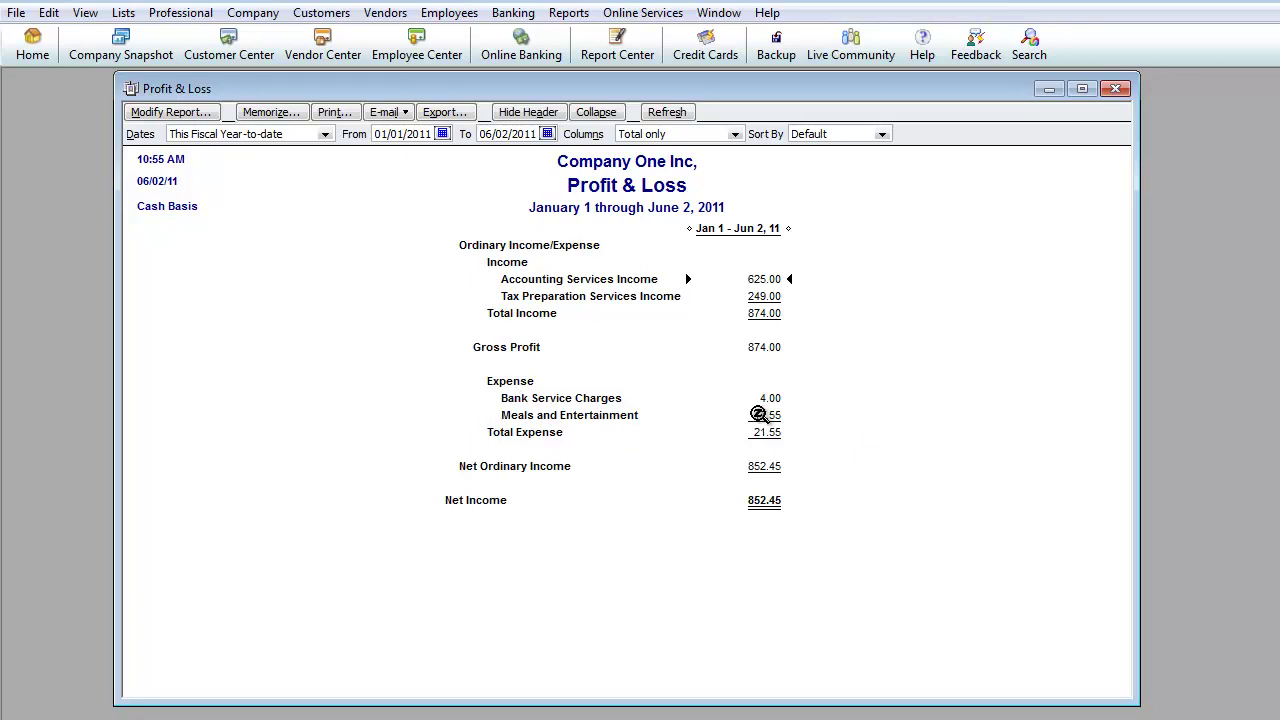
# Close the Profit & Loss report without memorizing it, and open the Balance Sheet Standard report.
pyautogui.click(1116, 92)
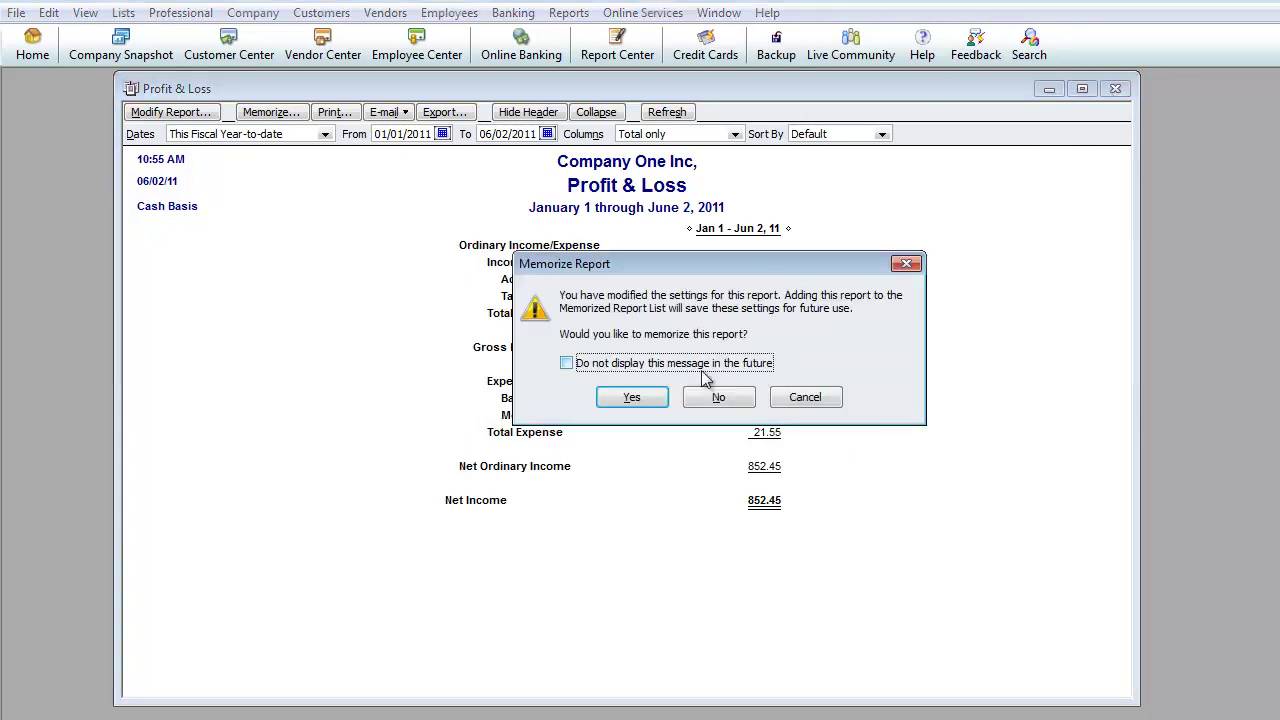
pyautogui.click(718, 397)
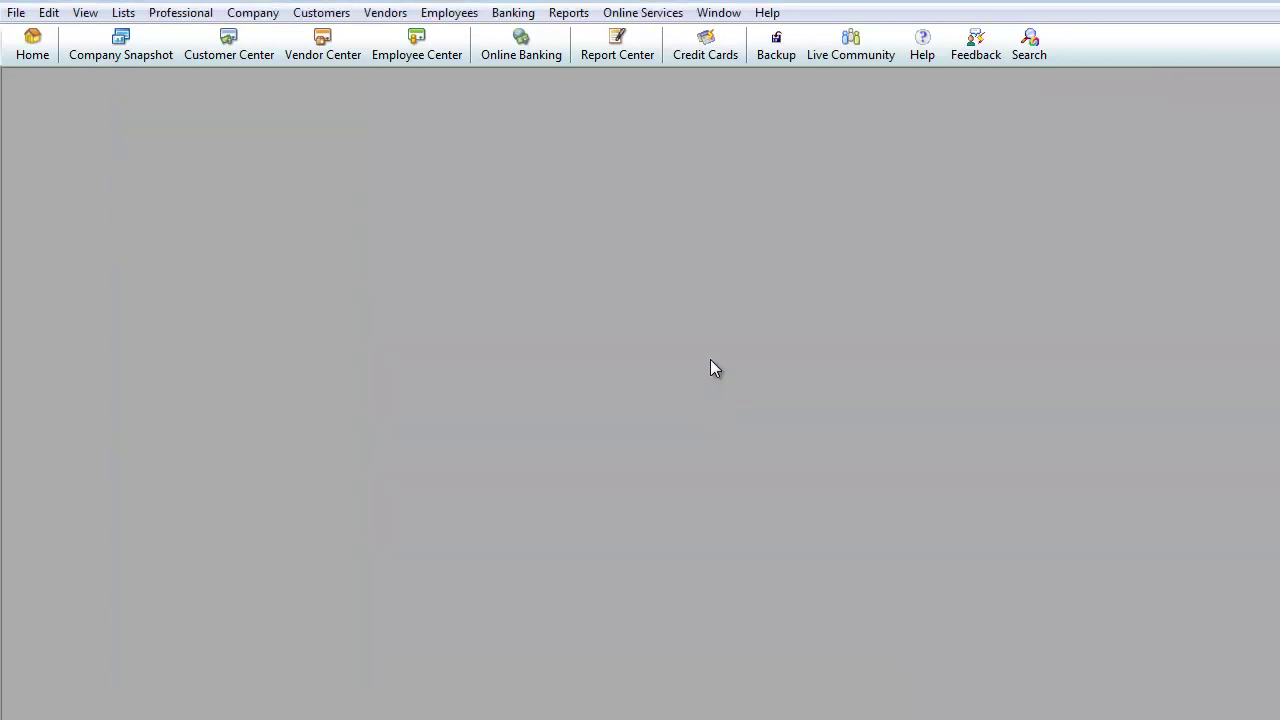
pyautogui.click(566, 13)
pyautogui.moveTo(686, 160)
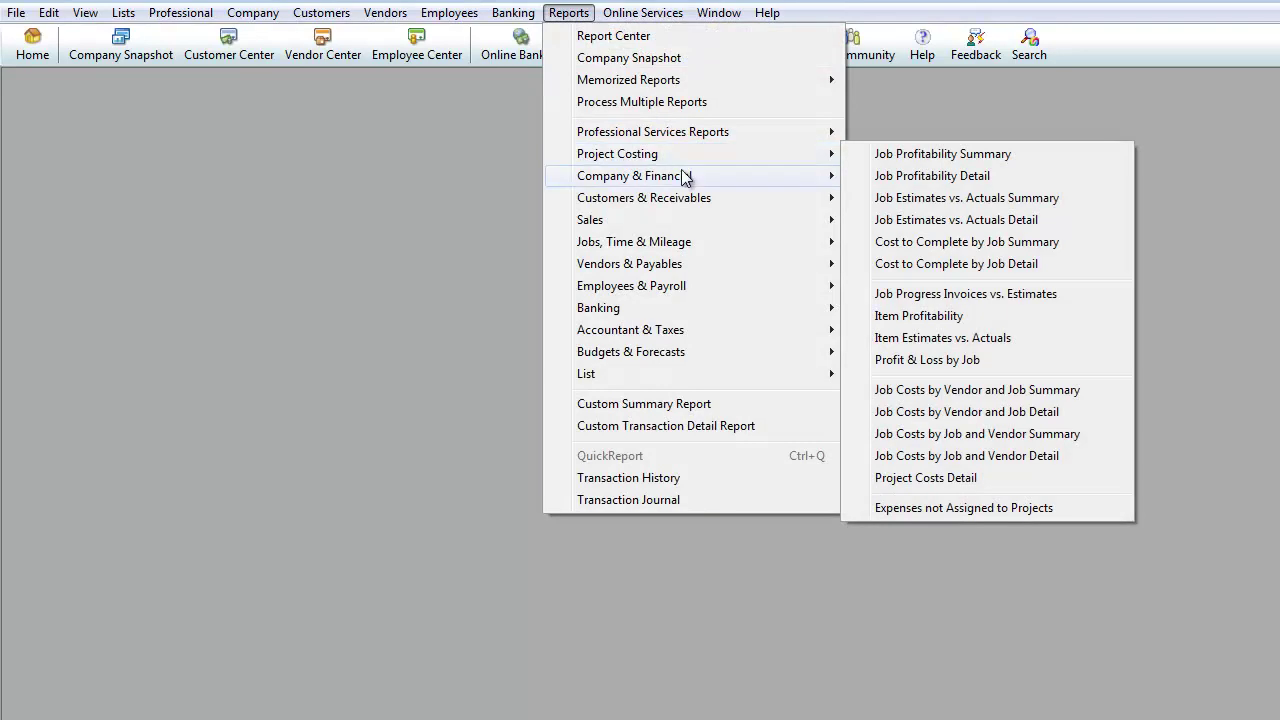
pyautogui.moveTo(688, 182)
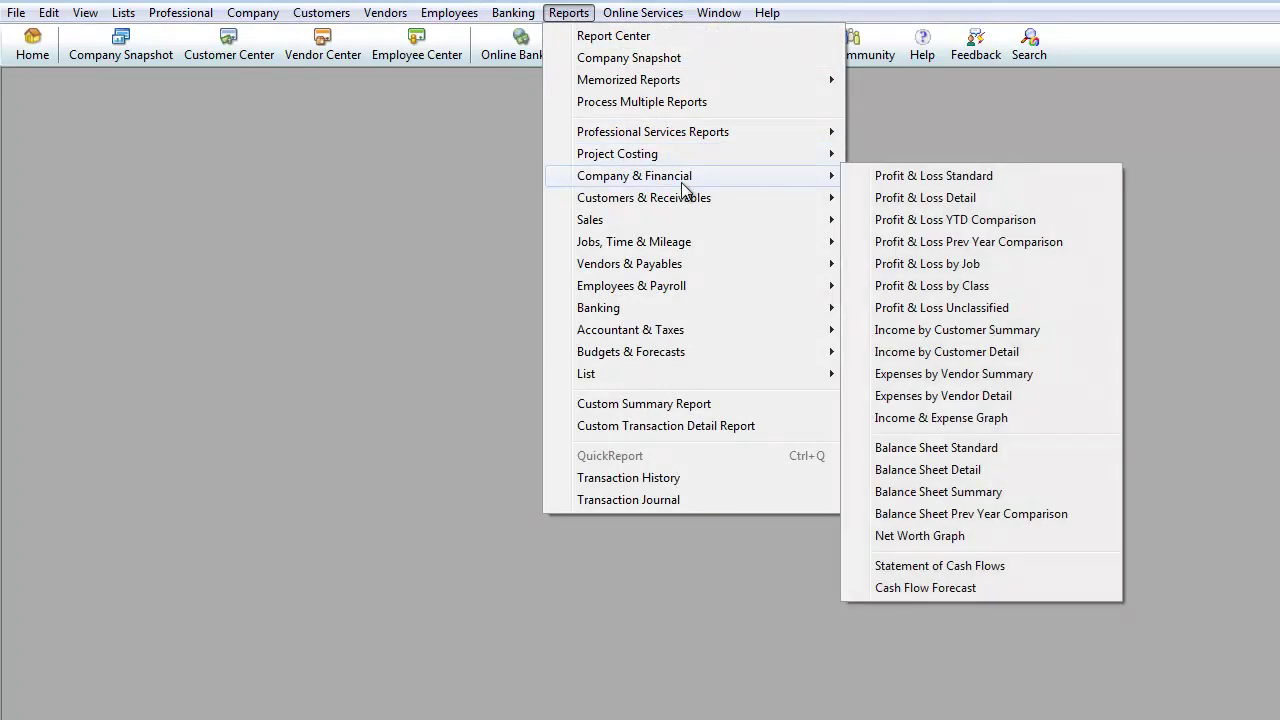
pyautogui.click(950, 457)
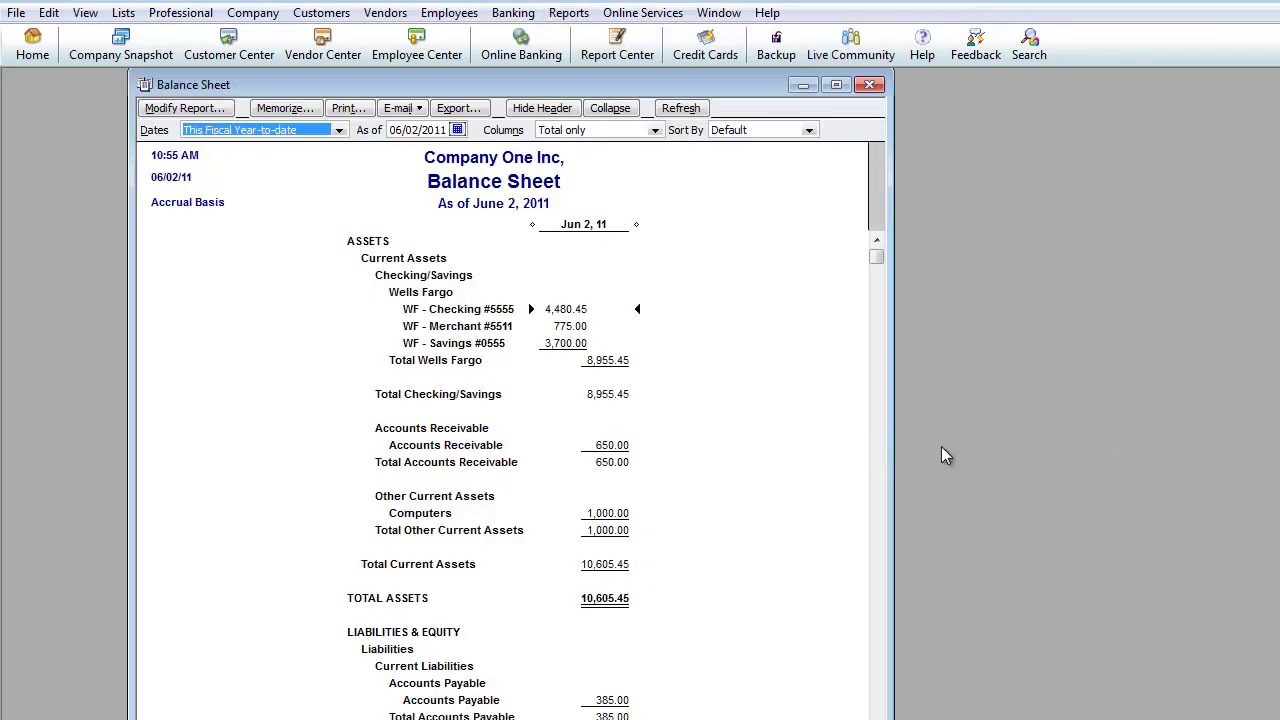
# Reposition and enlarge the Balance Sheet window so more of the report fits, showing it from the Assets heading.
pyautogui.scroll(-1, 845, 447)
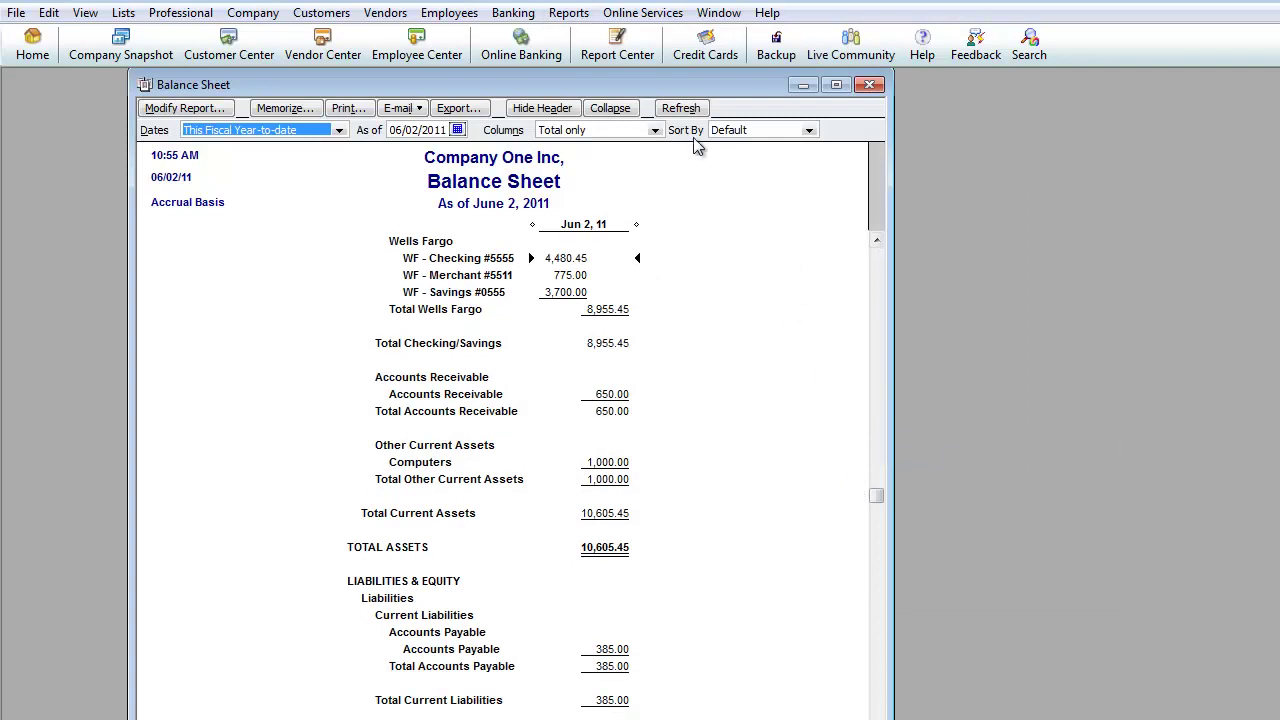
pyautogui.moveTo(630, 84); pyautogui.dragTo(643, 73)
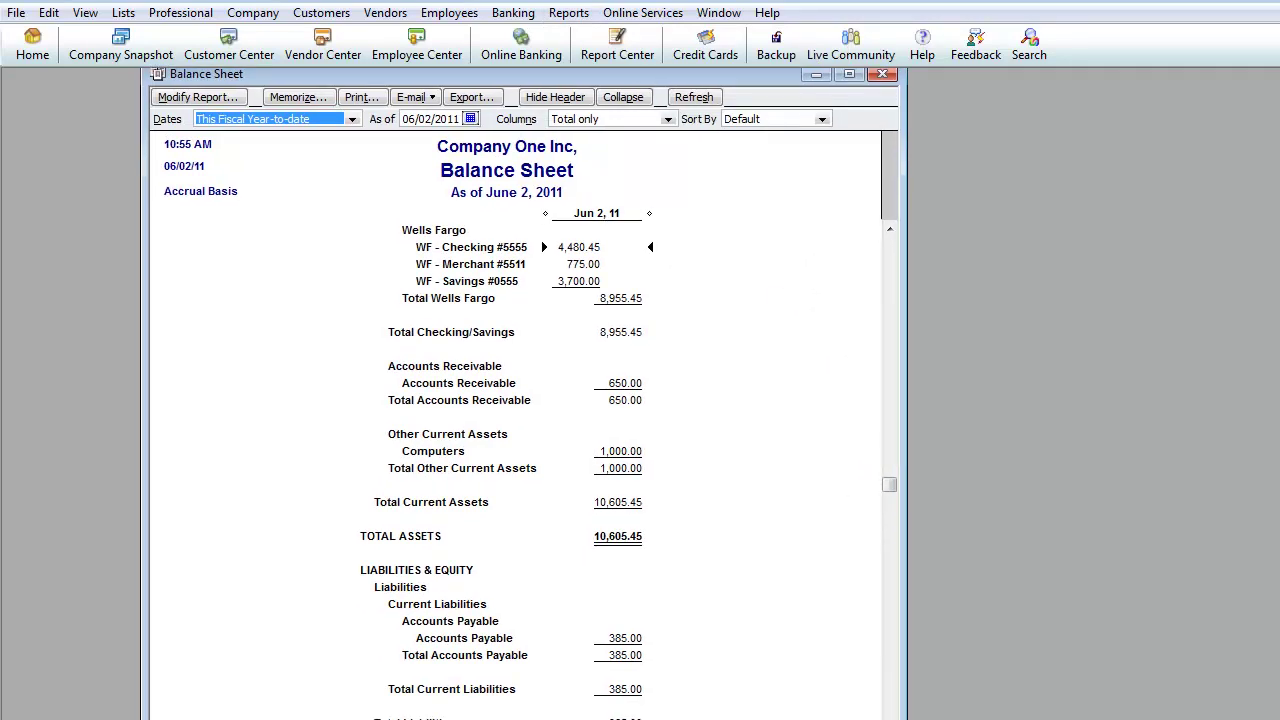
pyautogui.moveTo(900, 605); pyautogui.dragTo(1187, 617)
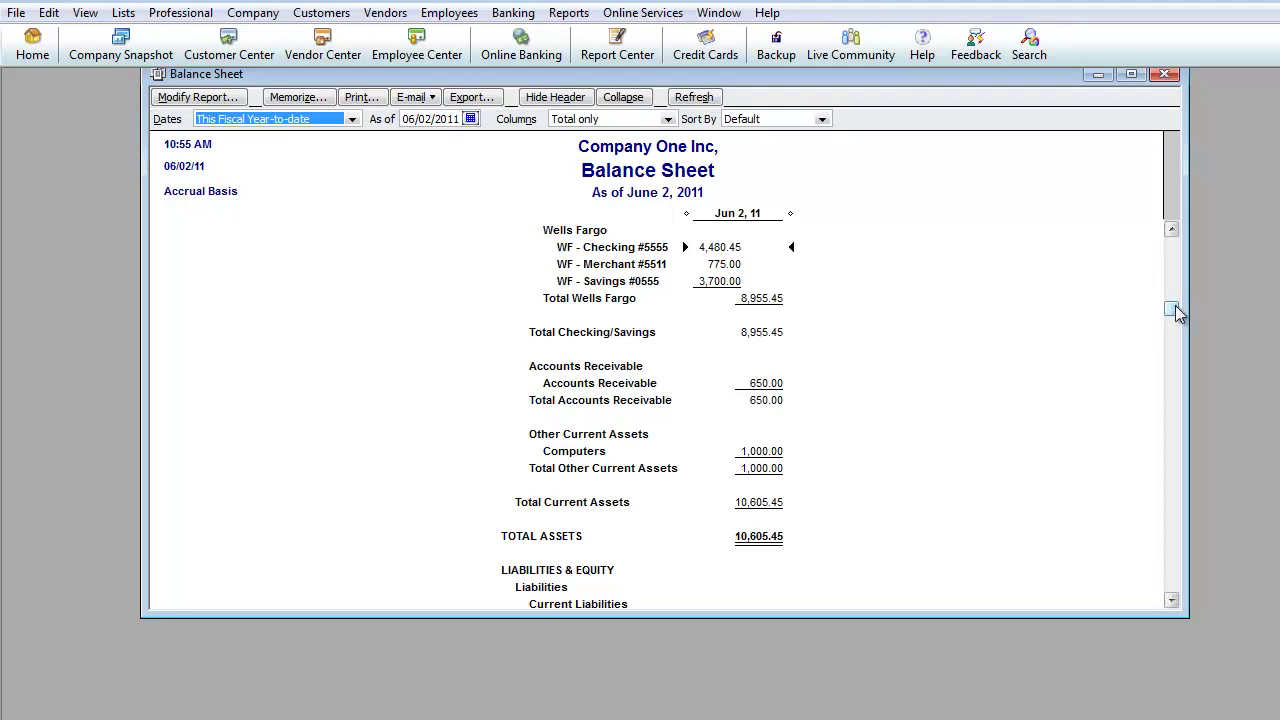
pyautogui.moveTo(1172, 309); pyautogui.dragTo(1172, 244)
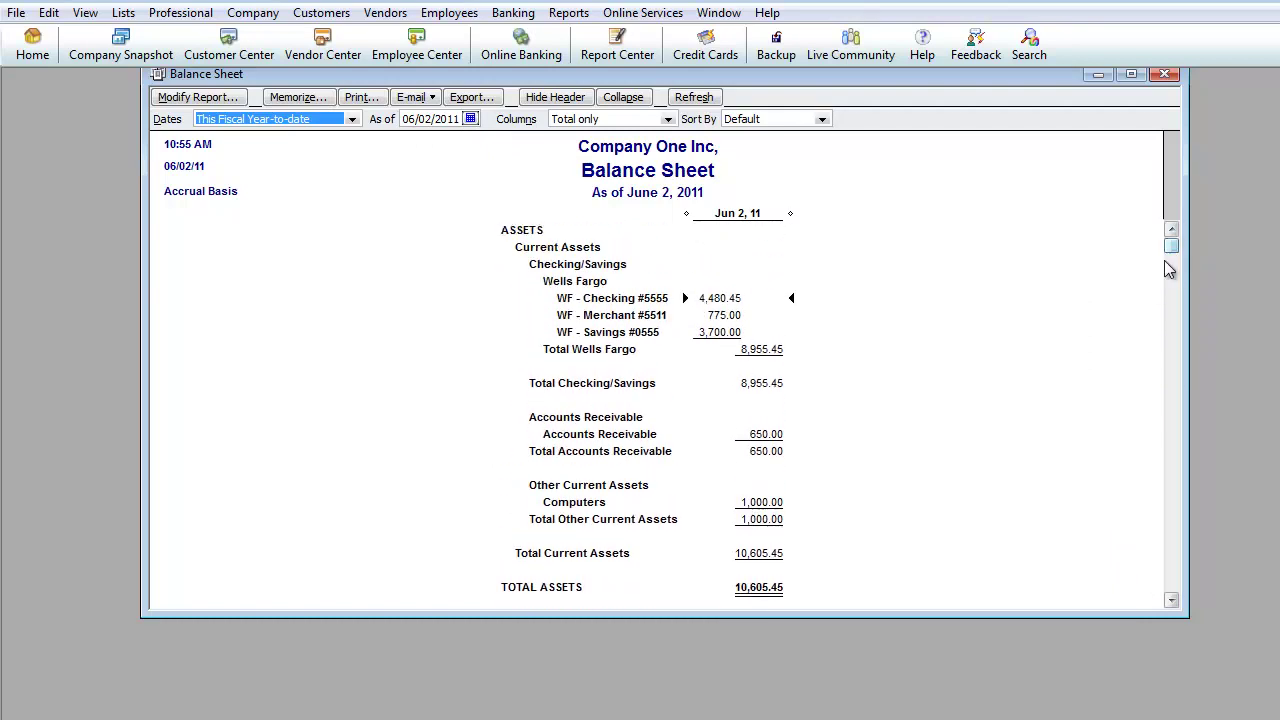
pyautogui.moveTo(1188, 618); pyautogui.dragTo(1225, 692)
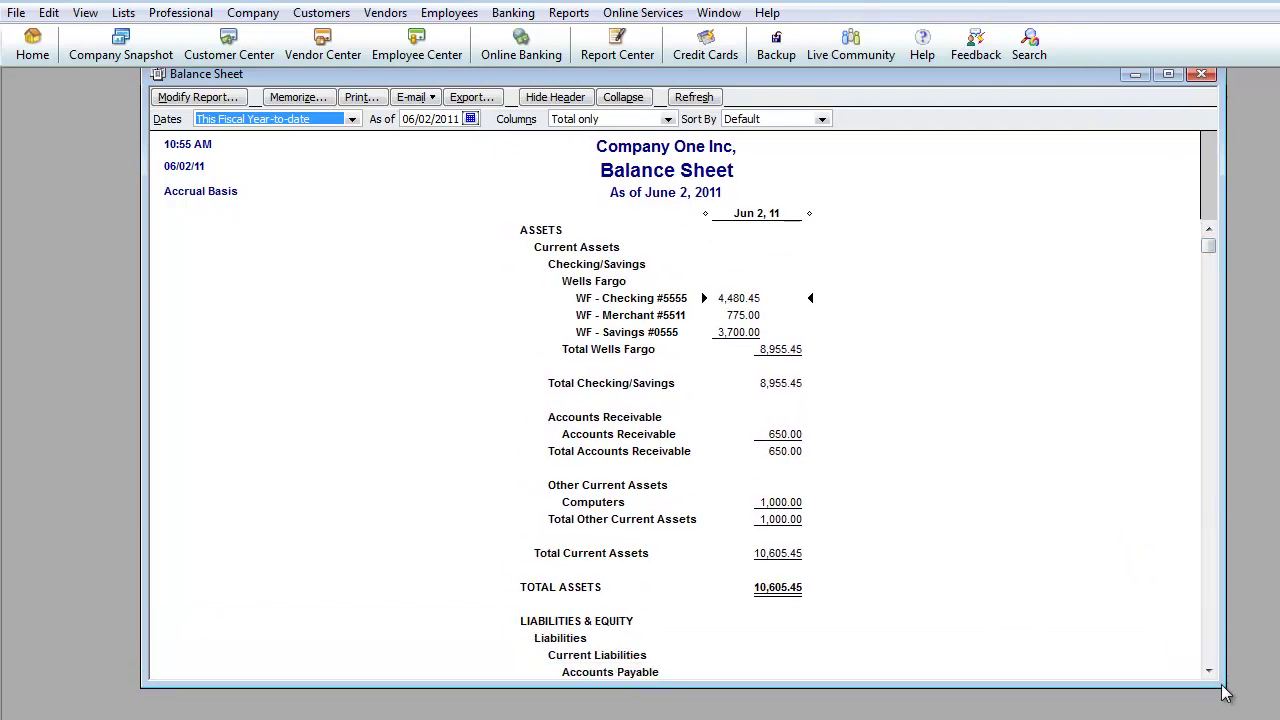
# Examine the transactions behind the Wells Fargo checking balance for This Fiscal Year, and close the detail report without memorizing it.
pyautogui.doubleClick(740, 303)
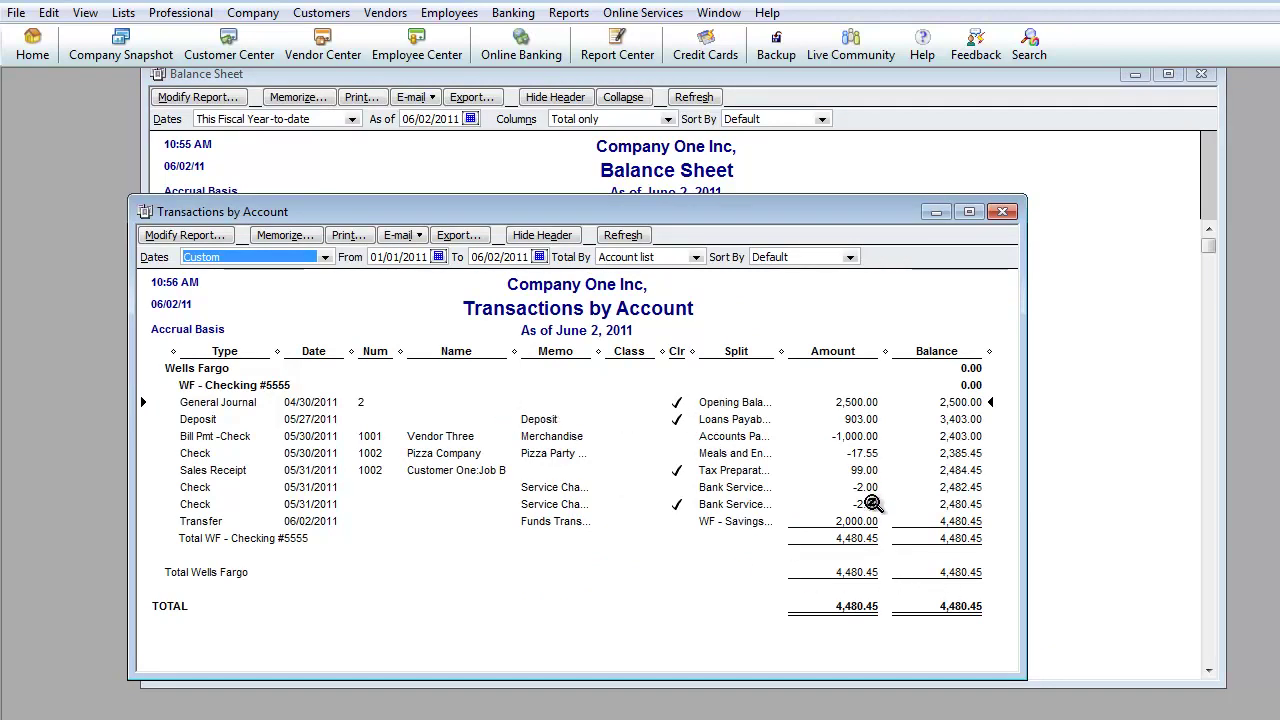
pyautogui.click(270, 258)
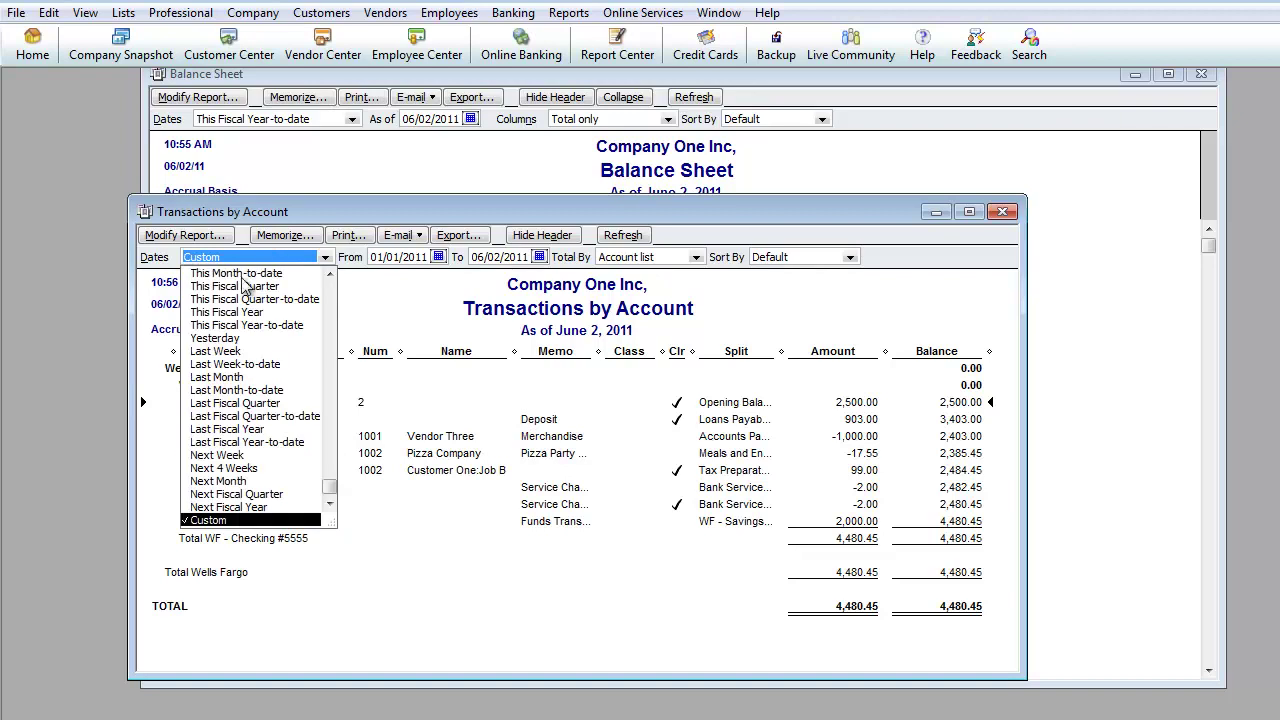
pyautogui.click(245, 318)
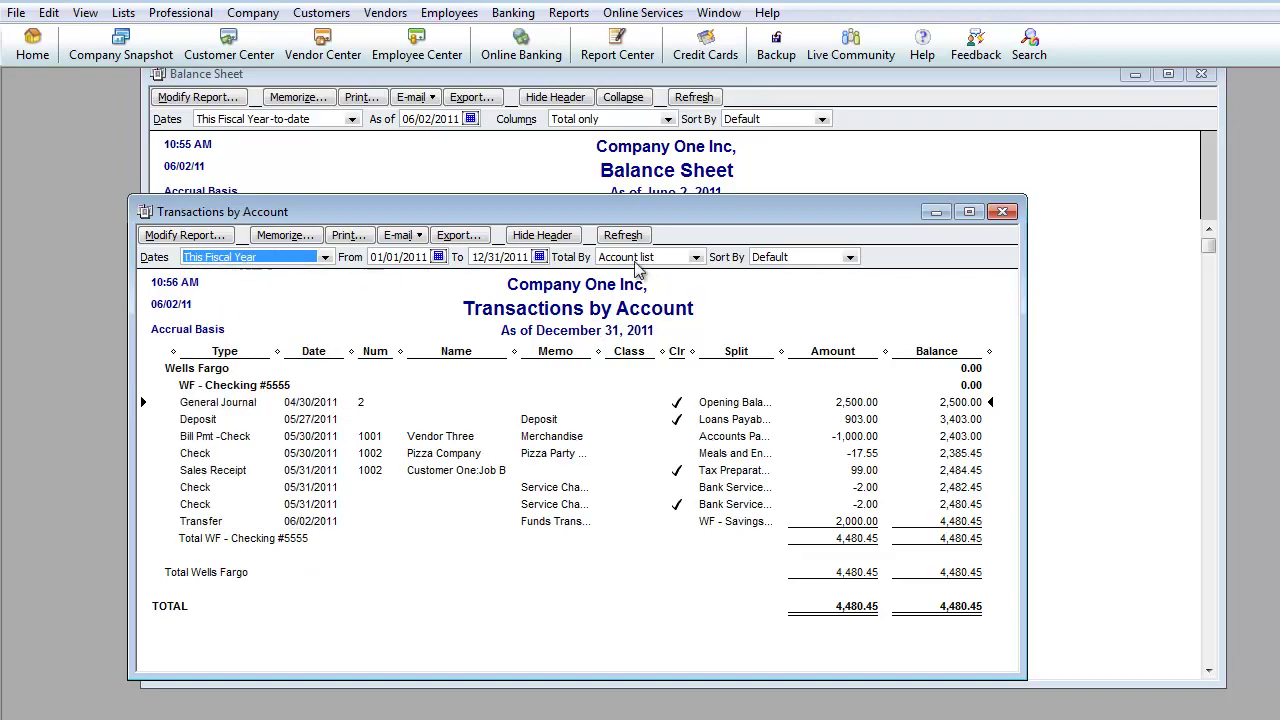
pyautogui.click(1002, 212)
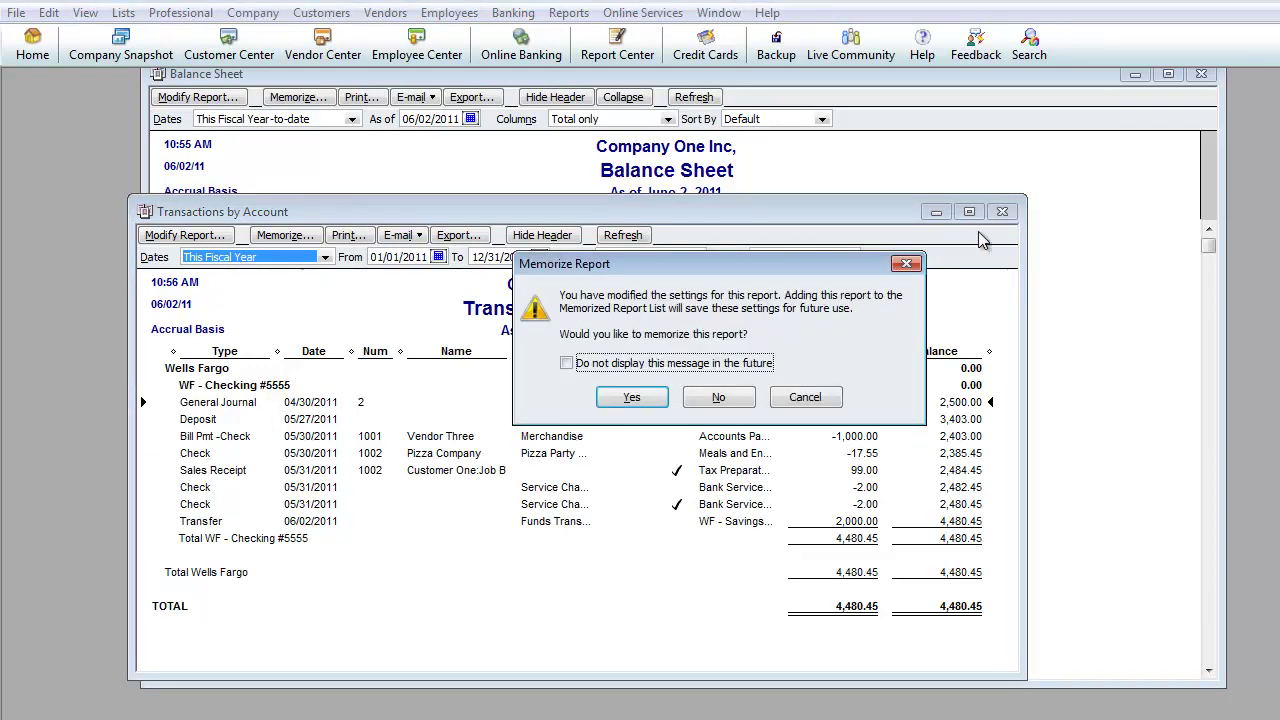
pyautogui.click(712, 400)
# Review the rest of the Balance Sheet, examine the transactions behind the Accounts Payable amount, and close that detail report.
pyautogui.scroll(-1, 740, 388)
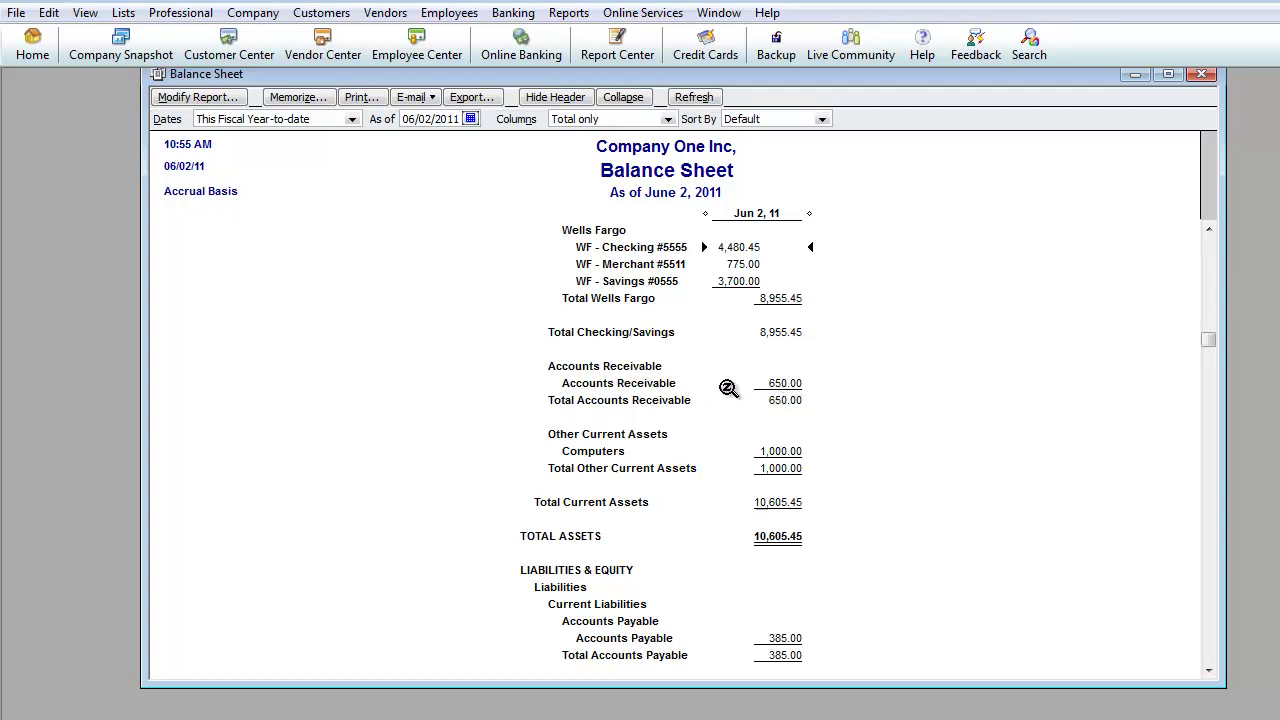
pyautogui.scroll(-1, 786, 386)
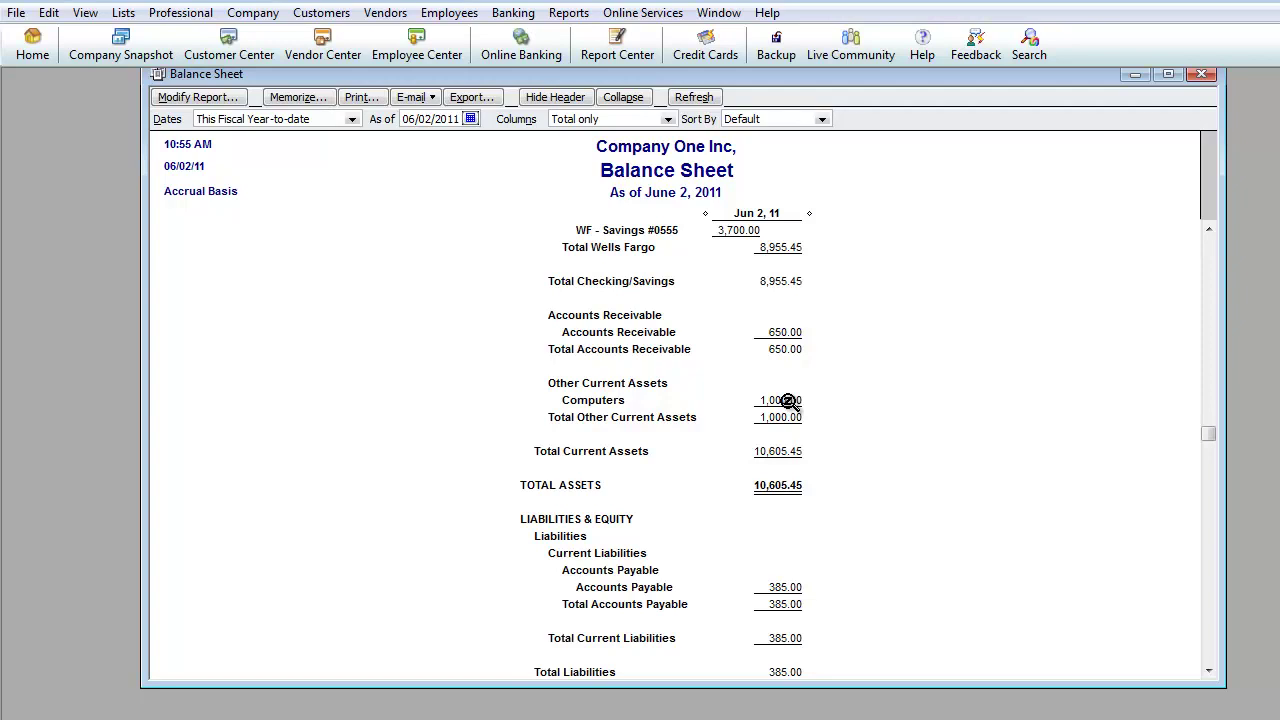
pyautogui.scroll(-3, 783, 410)
pyautogui.scroll(-1, 740, 405)
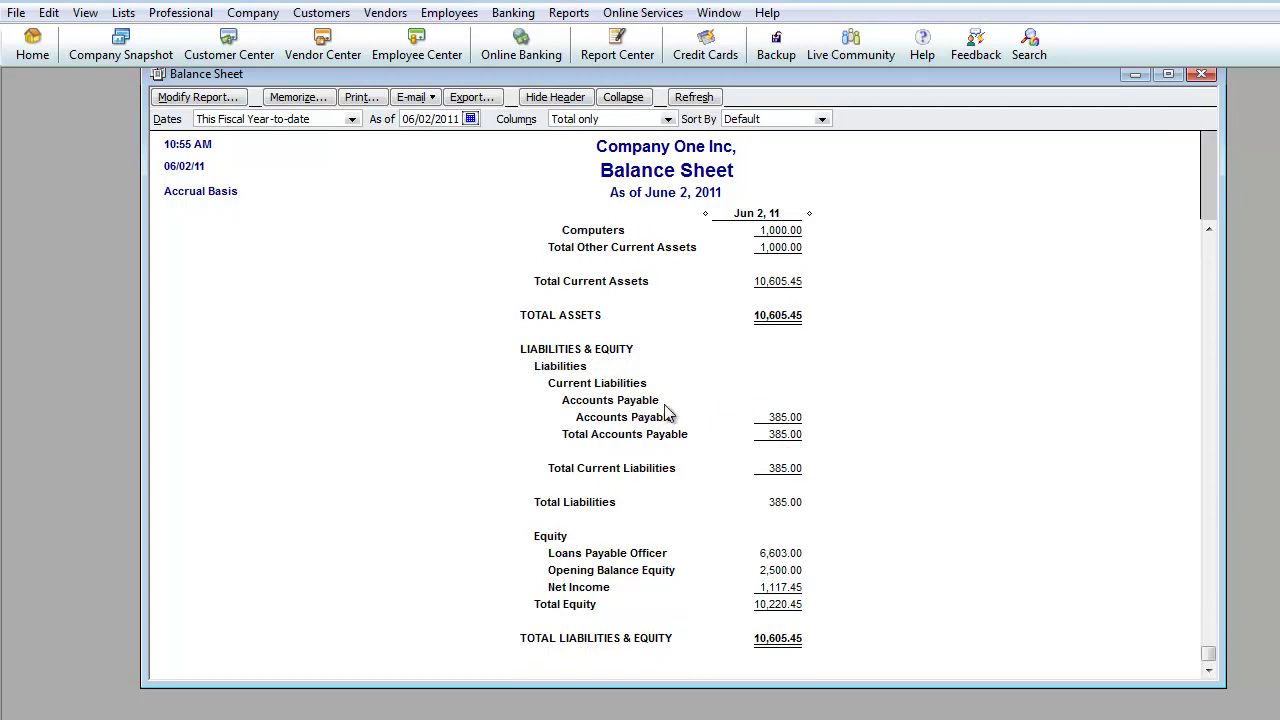
pyautogui.doubleClick(782, 417)
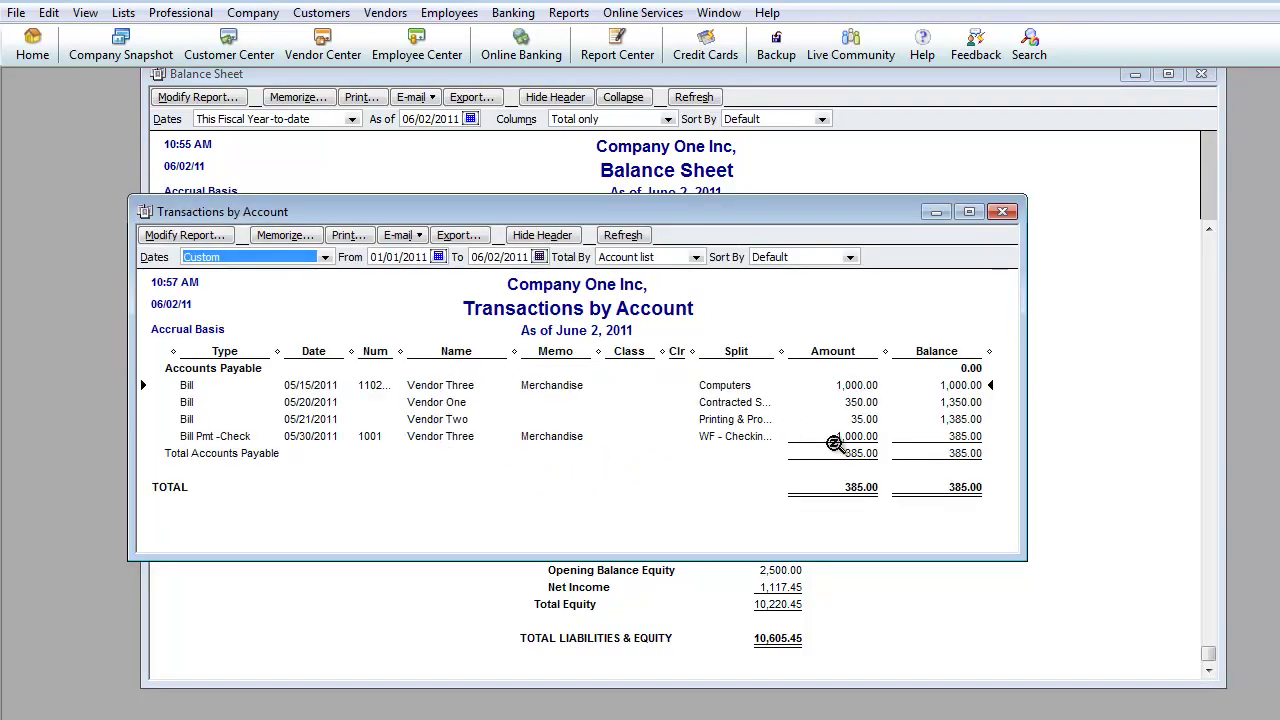
pyautogui.click(1004, 213)
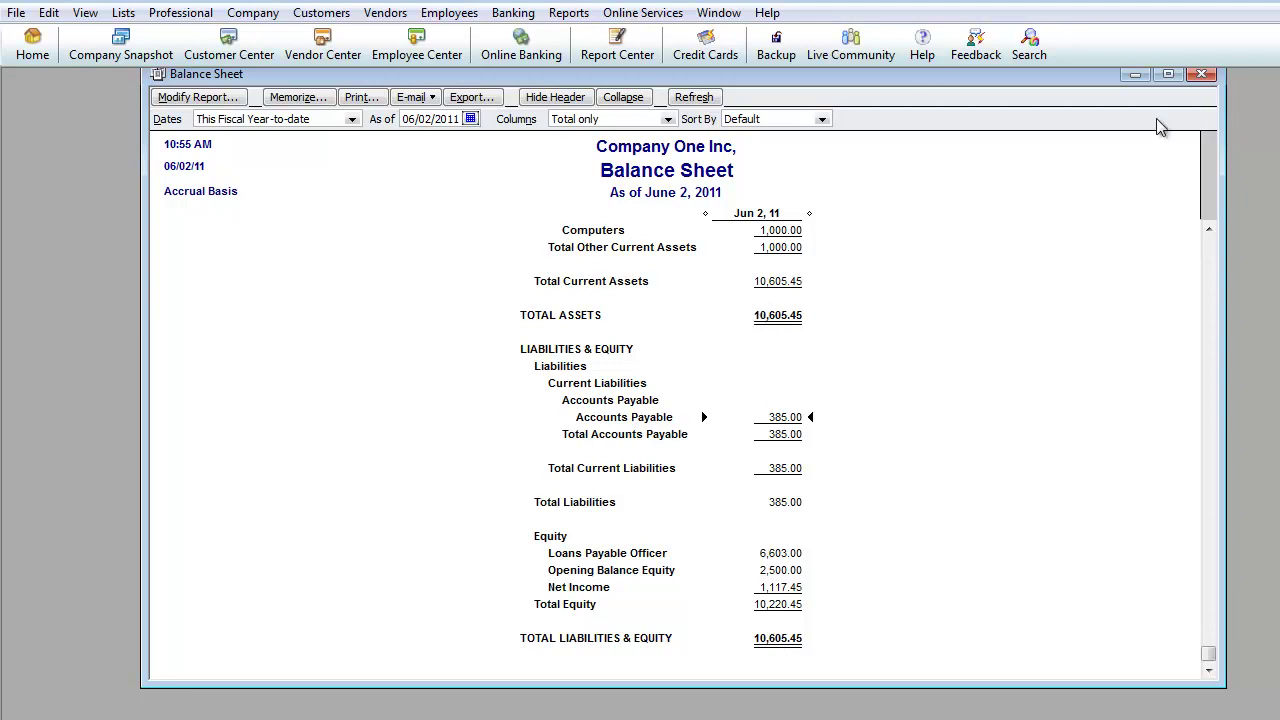
# Close the Balance Sheet and open the Income & Expense Graph from the company and financial reports.
pyautogui.click(1201, 74)
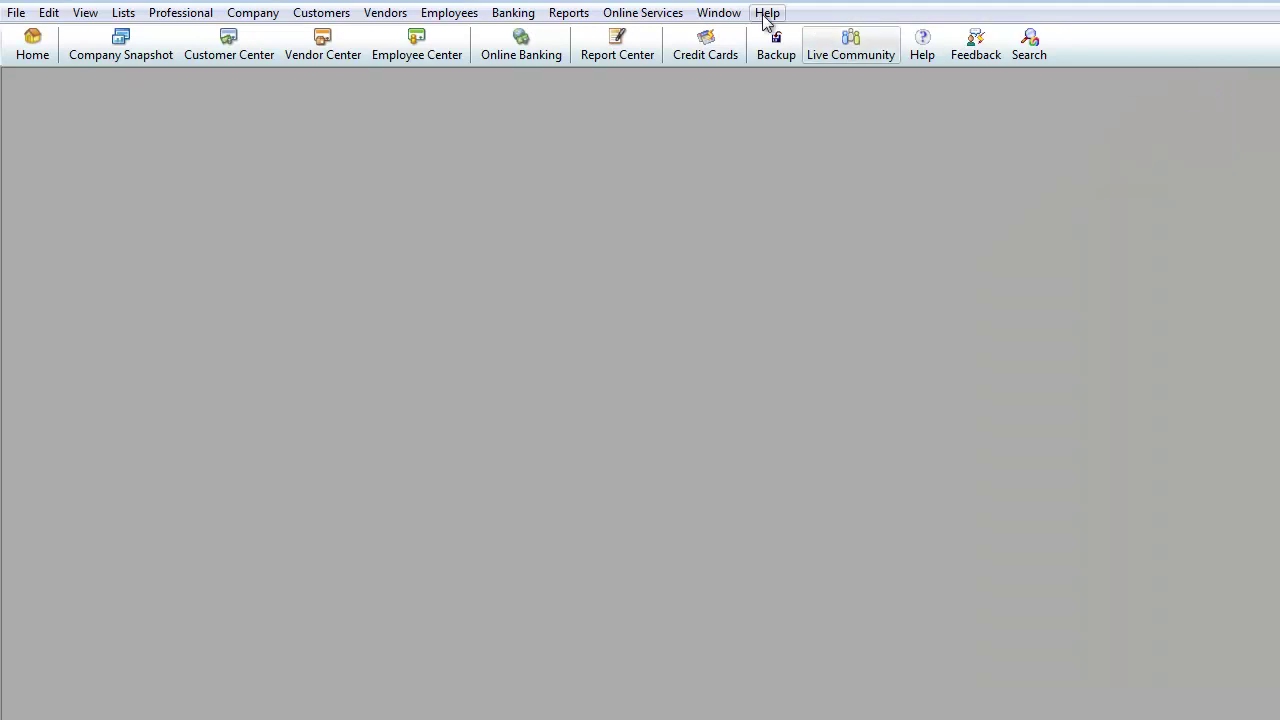
pyautogui.click(555, 15)
pyautogui.moveTo(748, 184)
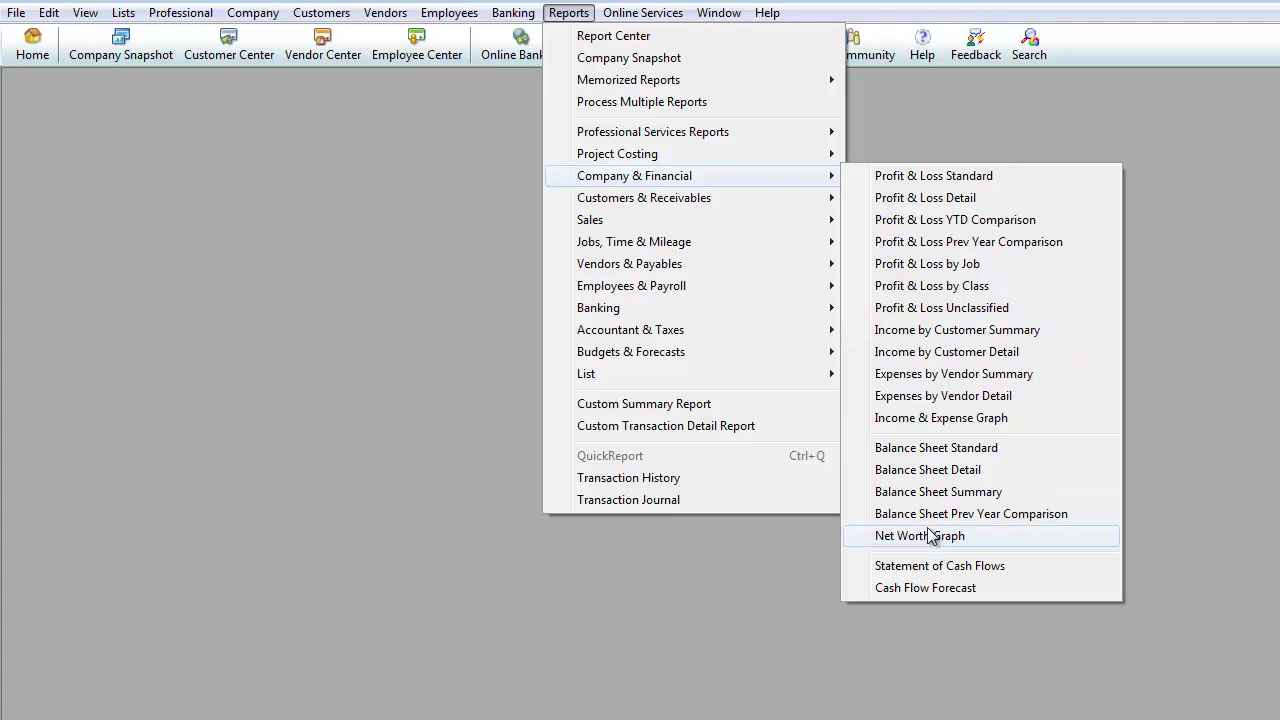
pyautogui.click(945, 422)
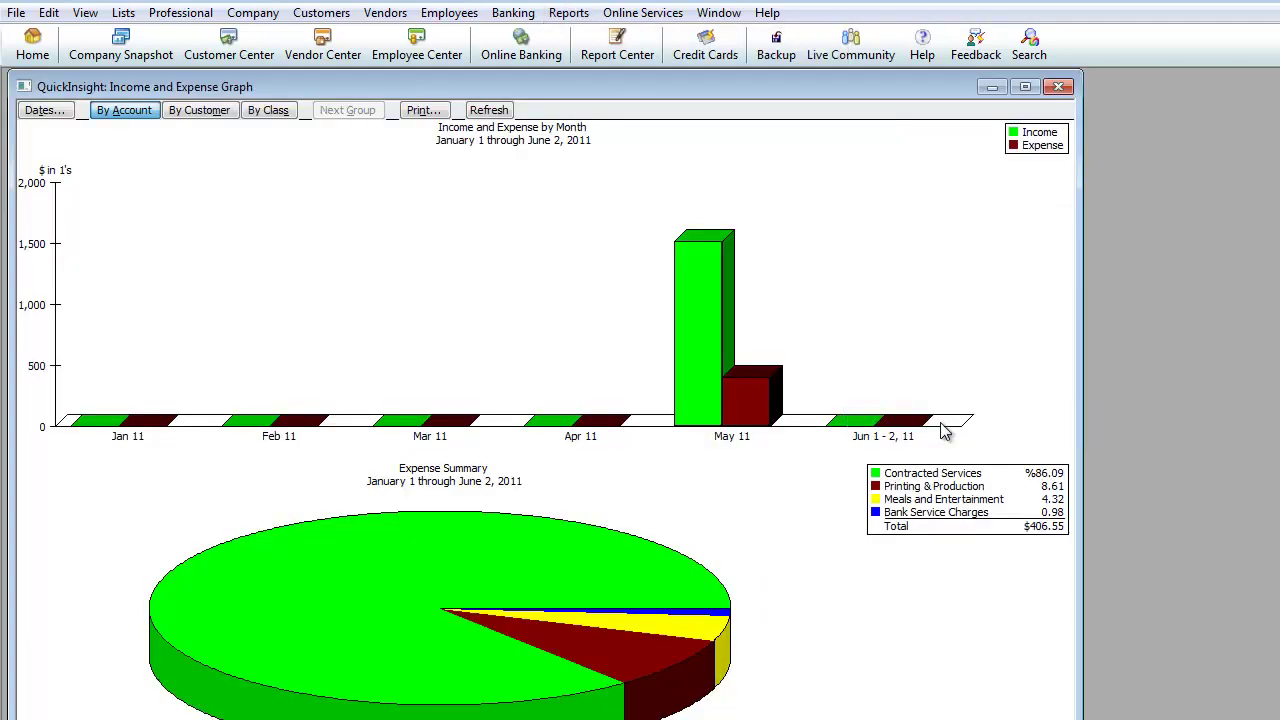
# Resize the graph window to show the whole pie chart, and compare its Income and Expense views, ending on Expense.
pyautogui.moveTo(1079, 719); pyautogui.dragTo(1162, 655)
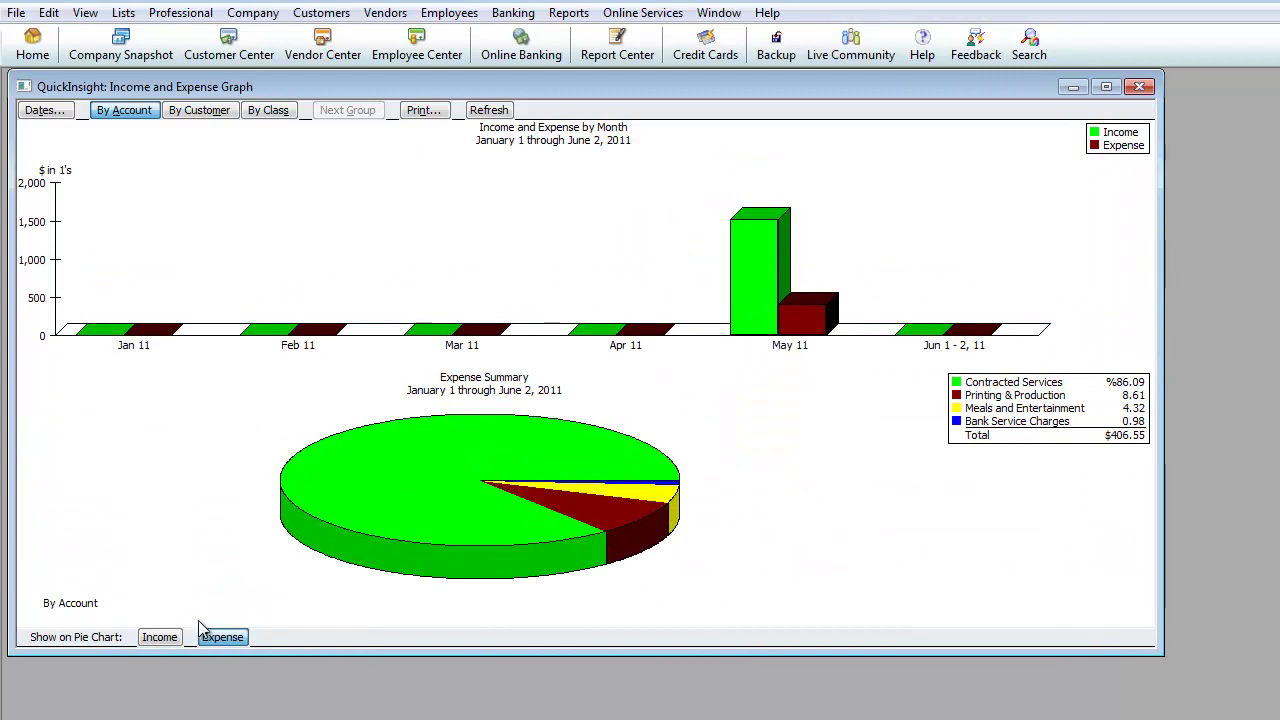
pyautogui.click(163, 640)
pyautogui.click(218, 638)
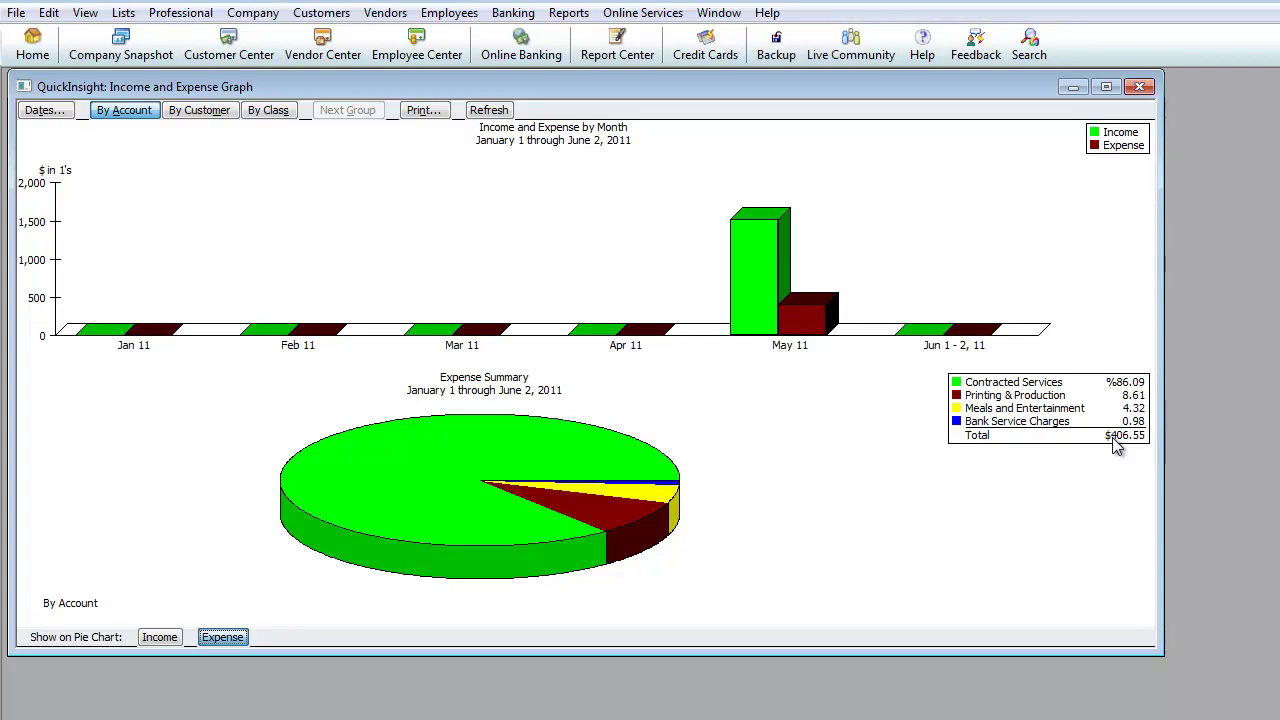
# Close the Income & Expense Graph and run the Job Profitability Detail project costing report for Customer One:Job A.
pyautogui.click(1140, 88)
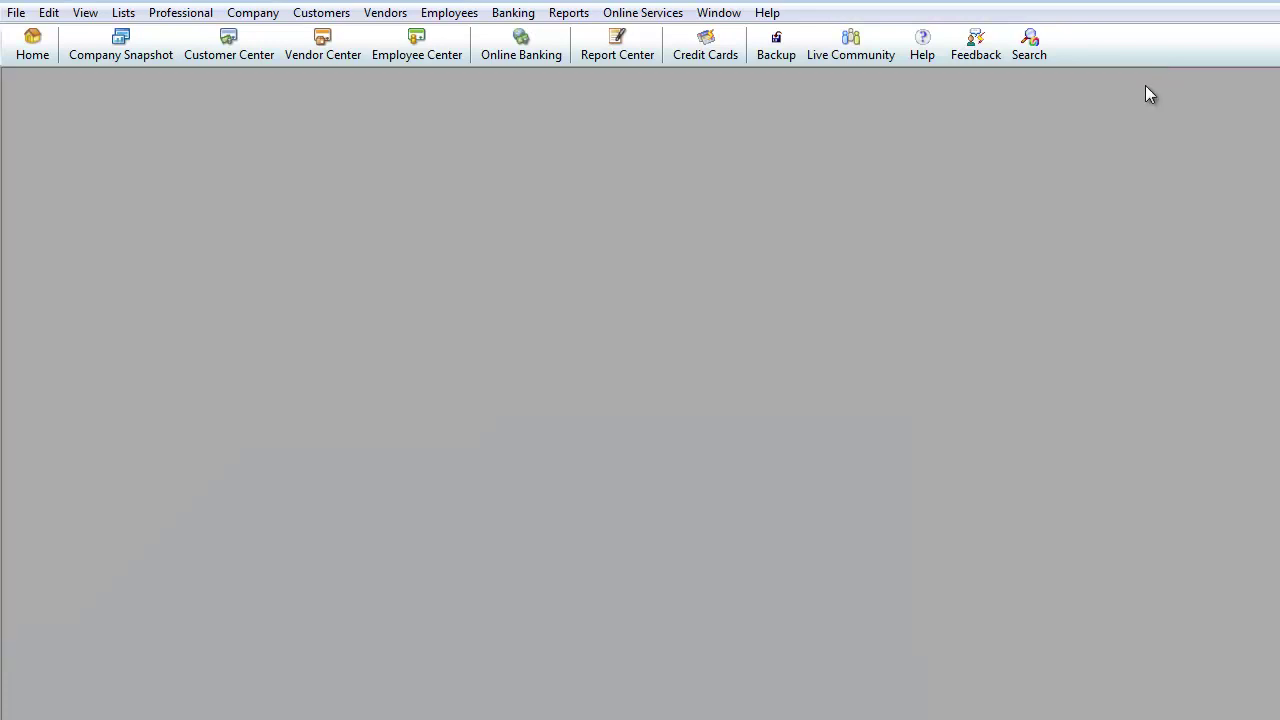
pyautogui.click(570, 14)
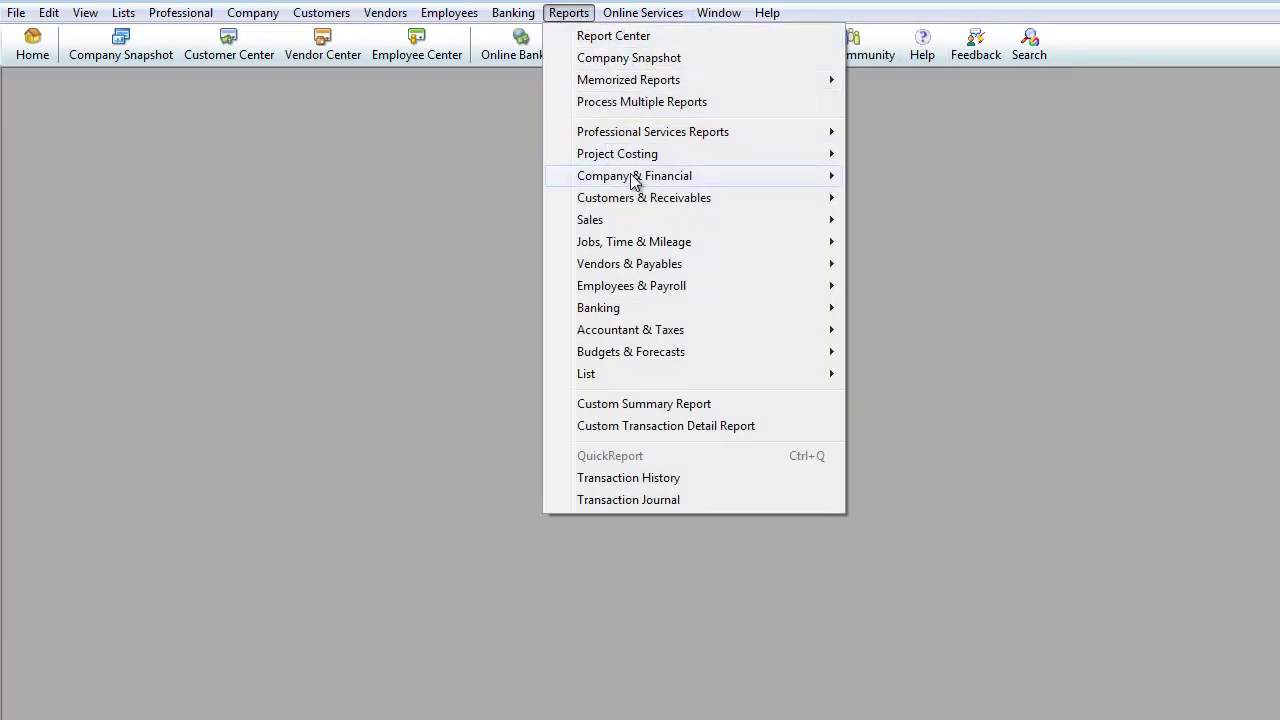
pyautogui.moveTo(640, 186)
pyautogui.moveTo(655, 156)
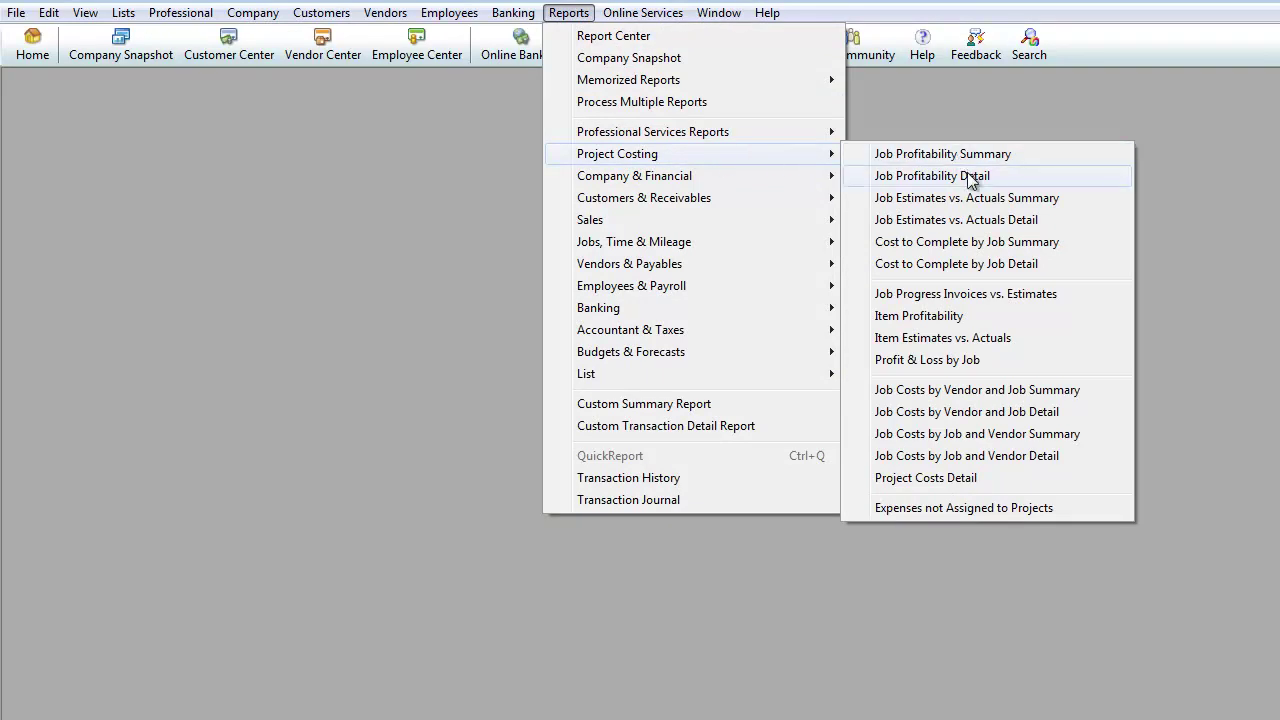
pyautogui.click(913, 180)
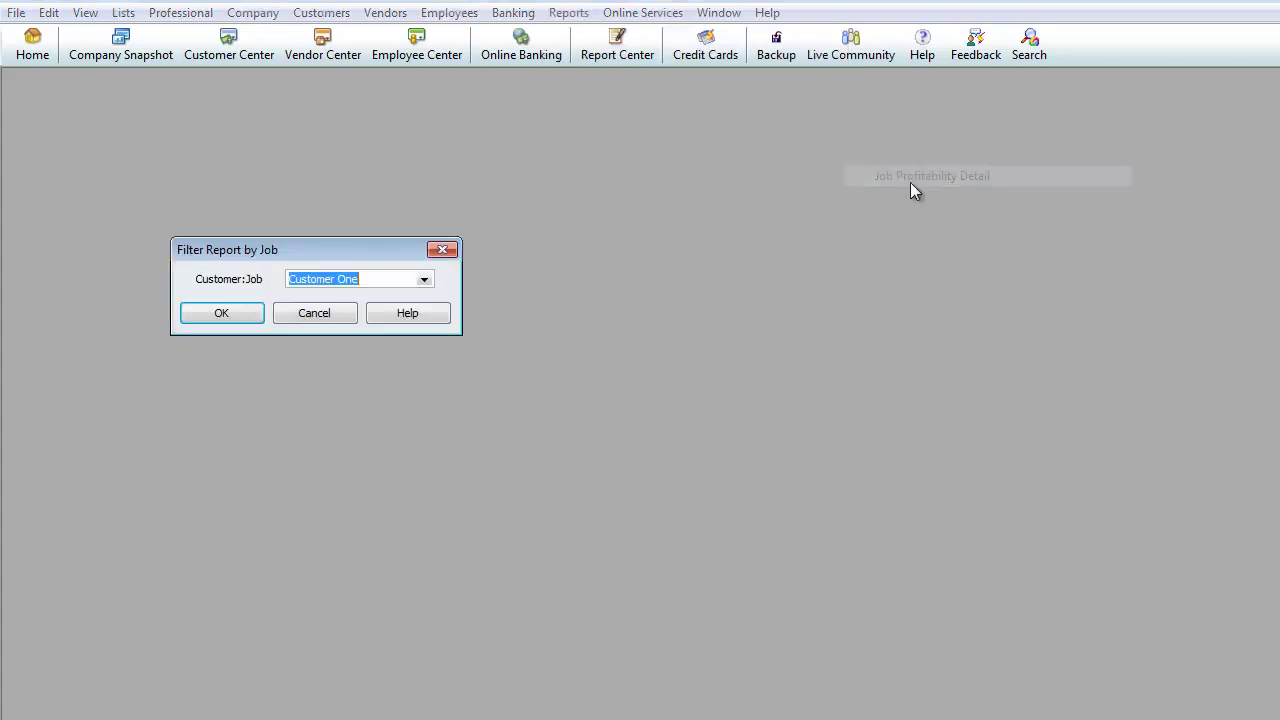
pyautogui.click(425, 280)
pyautogui.click(328, 335)
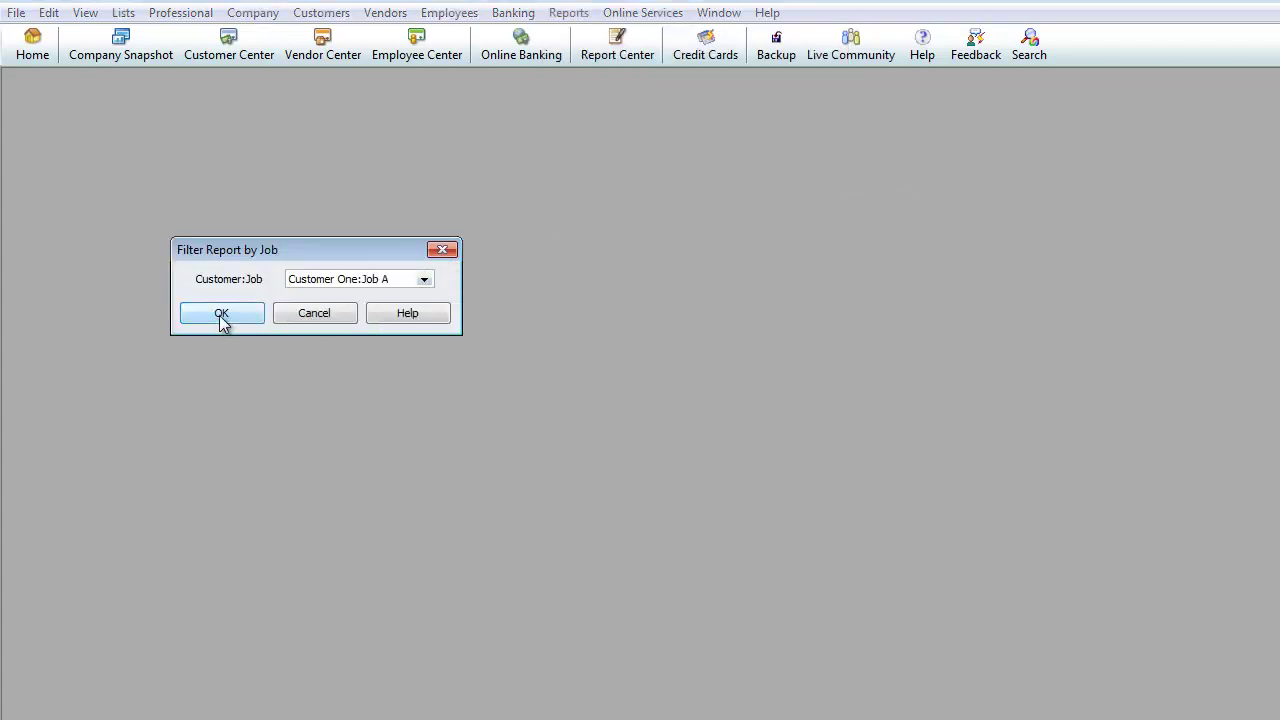
pyautogui.click(222, 314)
# Move and enlarge the Job Profitability Detail window, review the job's costs, revenue and difference, and close the report.
pyautogui.moveTo(545, 309); pyautogui.dragTo(559, 127)
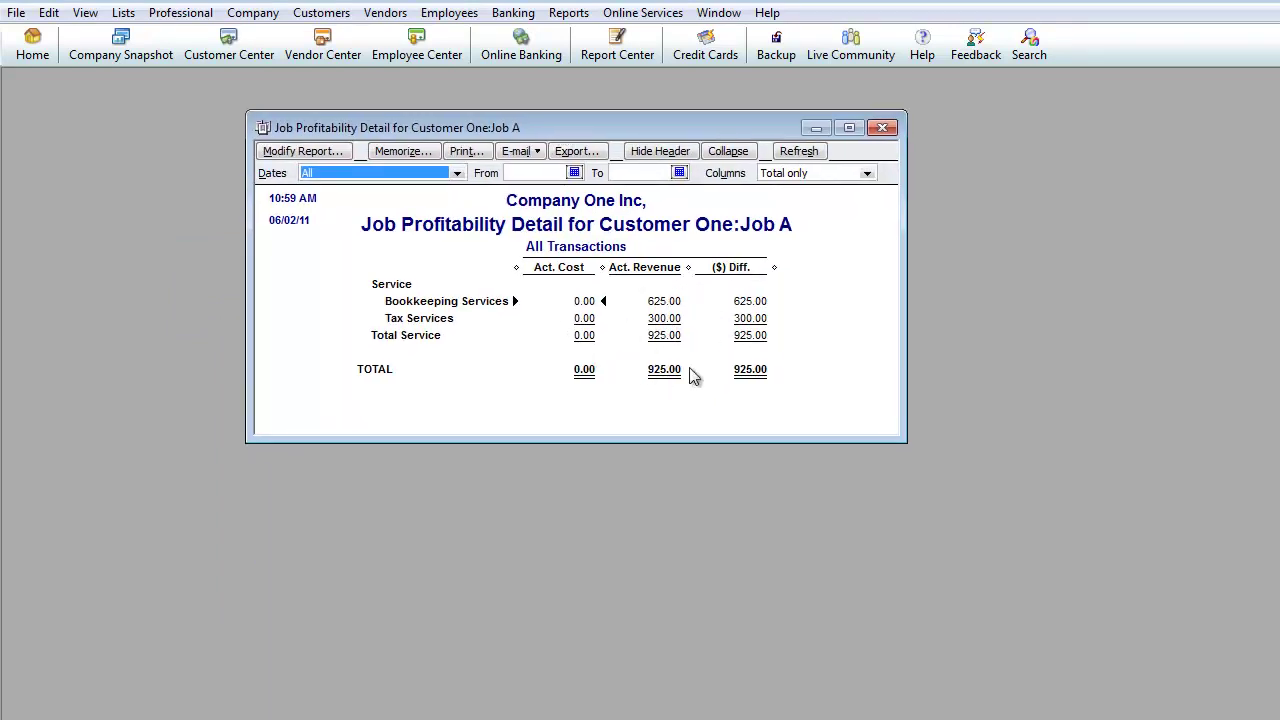
pyautogui.moveTo(903, 440); pyautogui.dragTo(1063, 527)
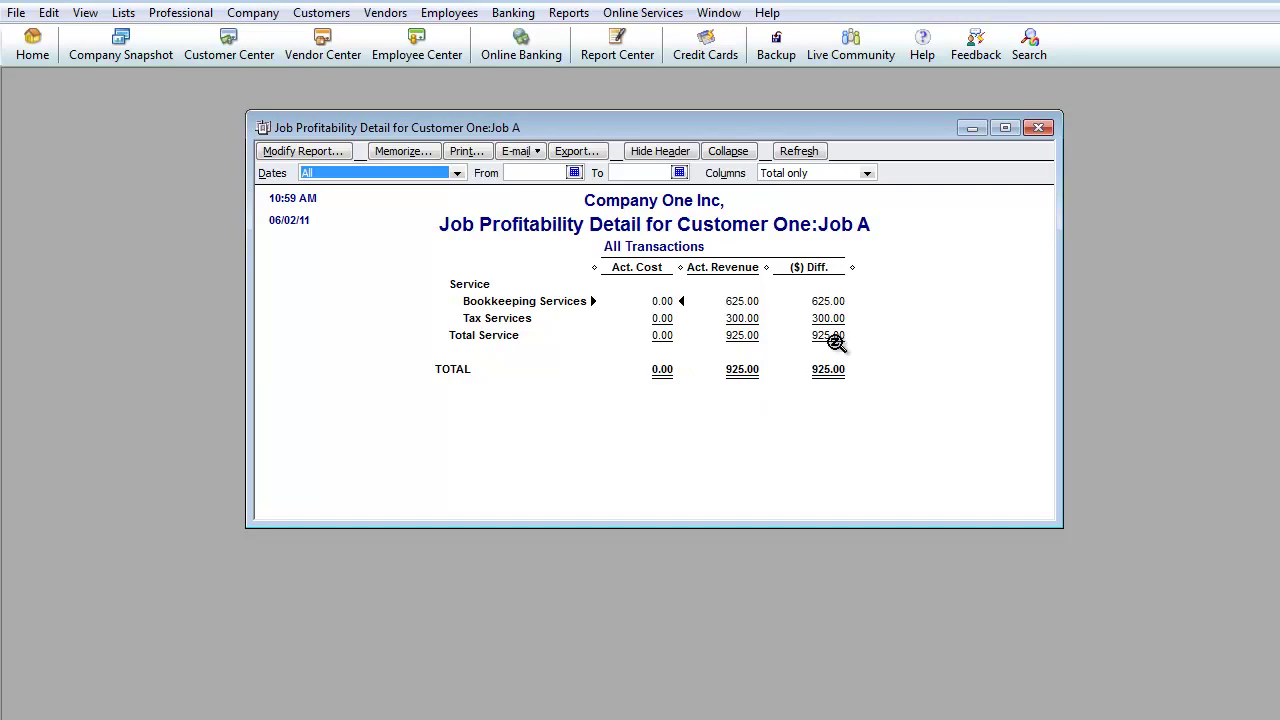
pyautogui.click(1040, 130)
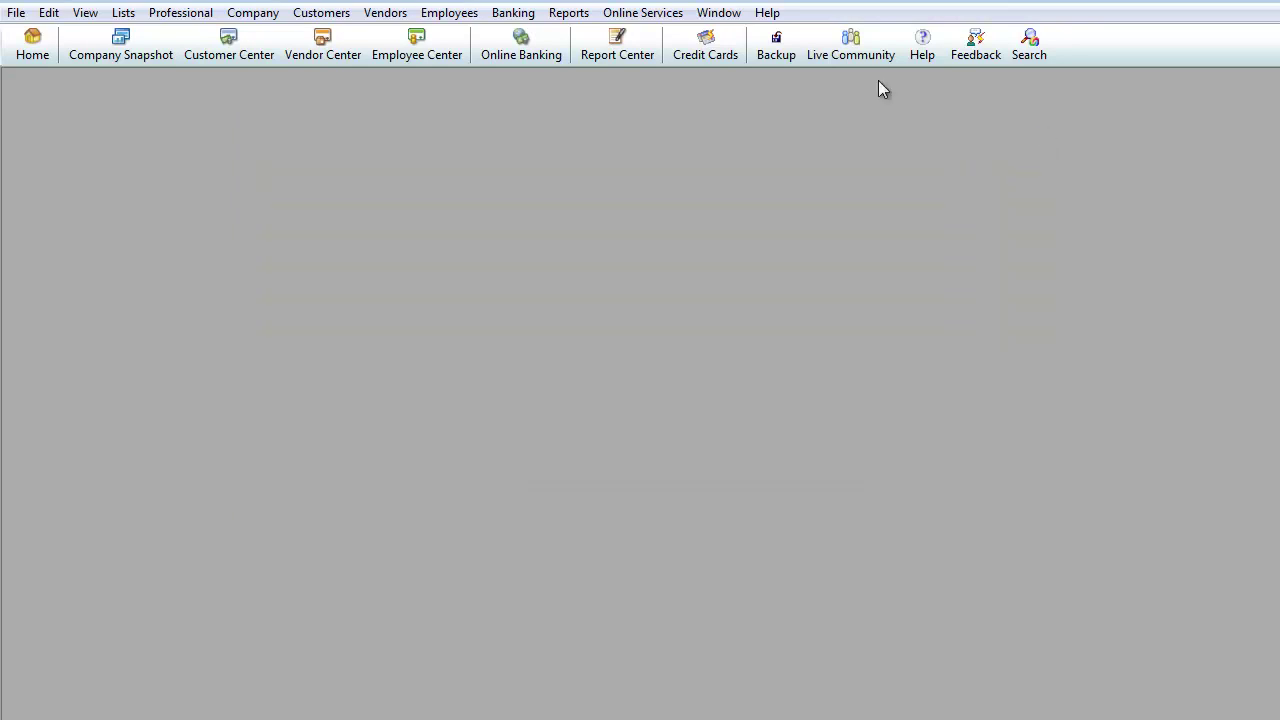
# Open the A/R Aging Summary from the customers and receivables reports and enlarge its window.
pyautogui.click(570, 13)
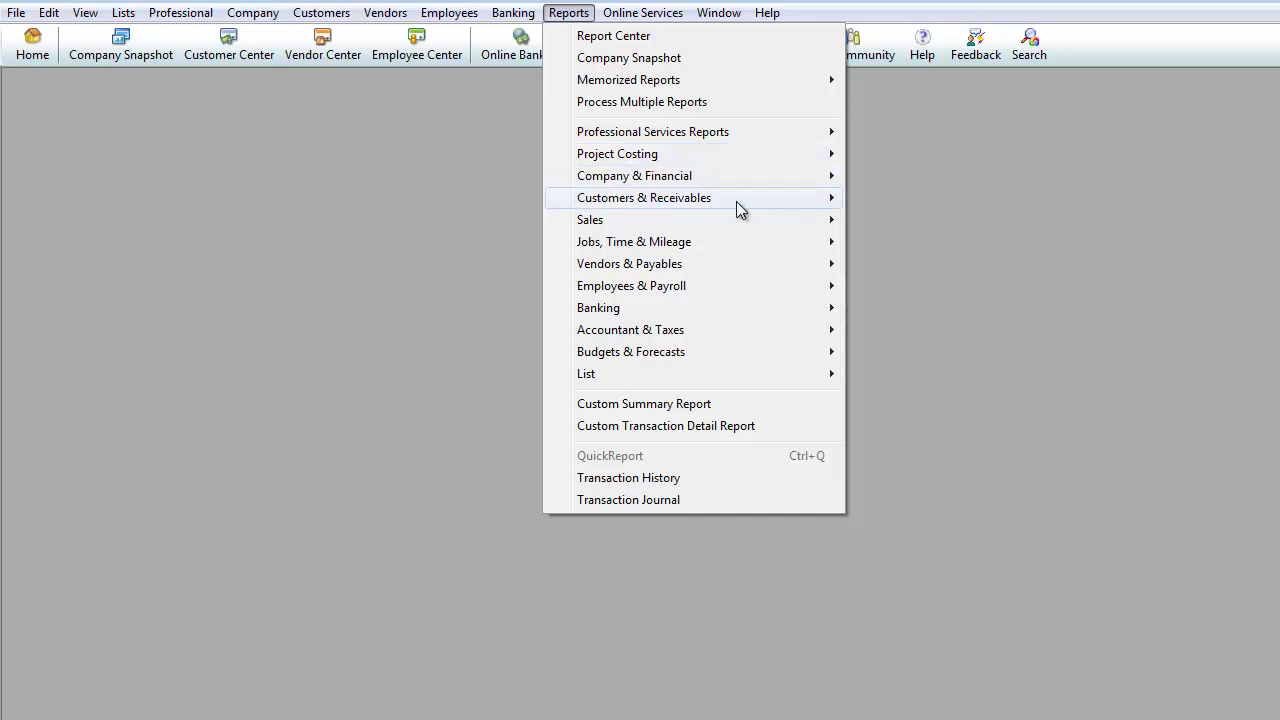
pyautogui.moveTo(724, 203)
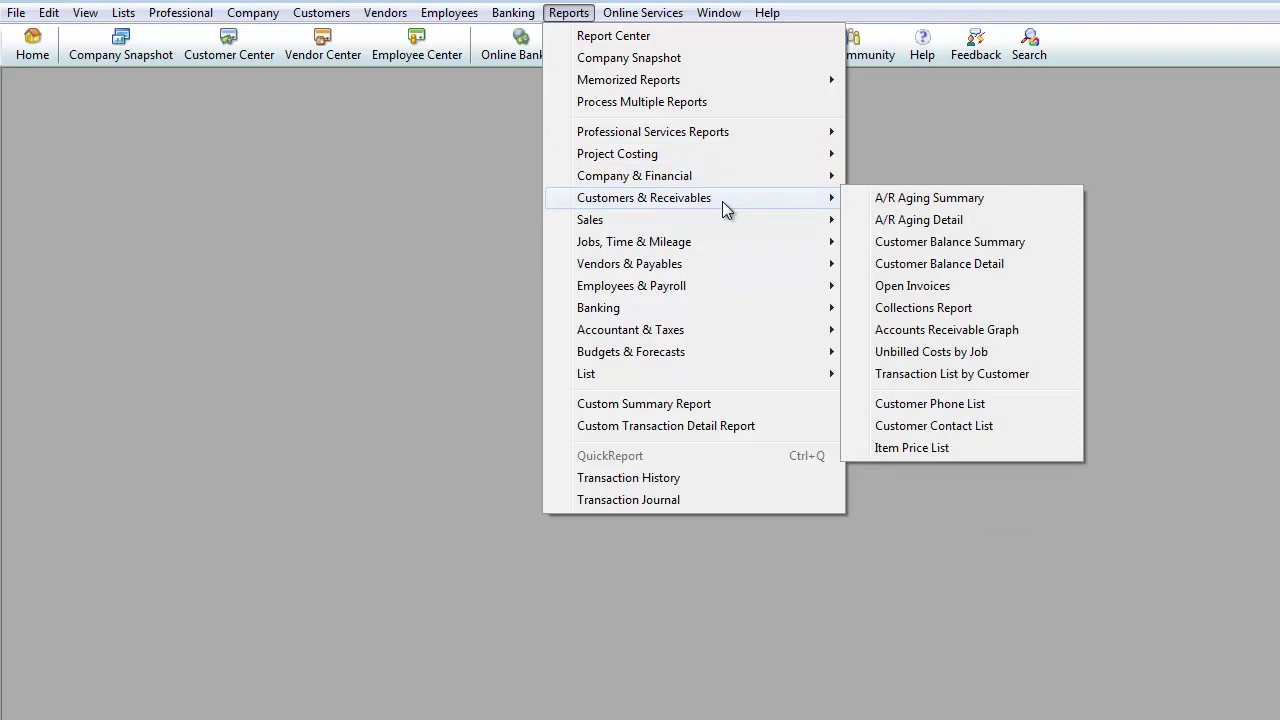
pyautogui.click(972, 204)
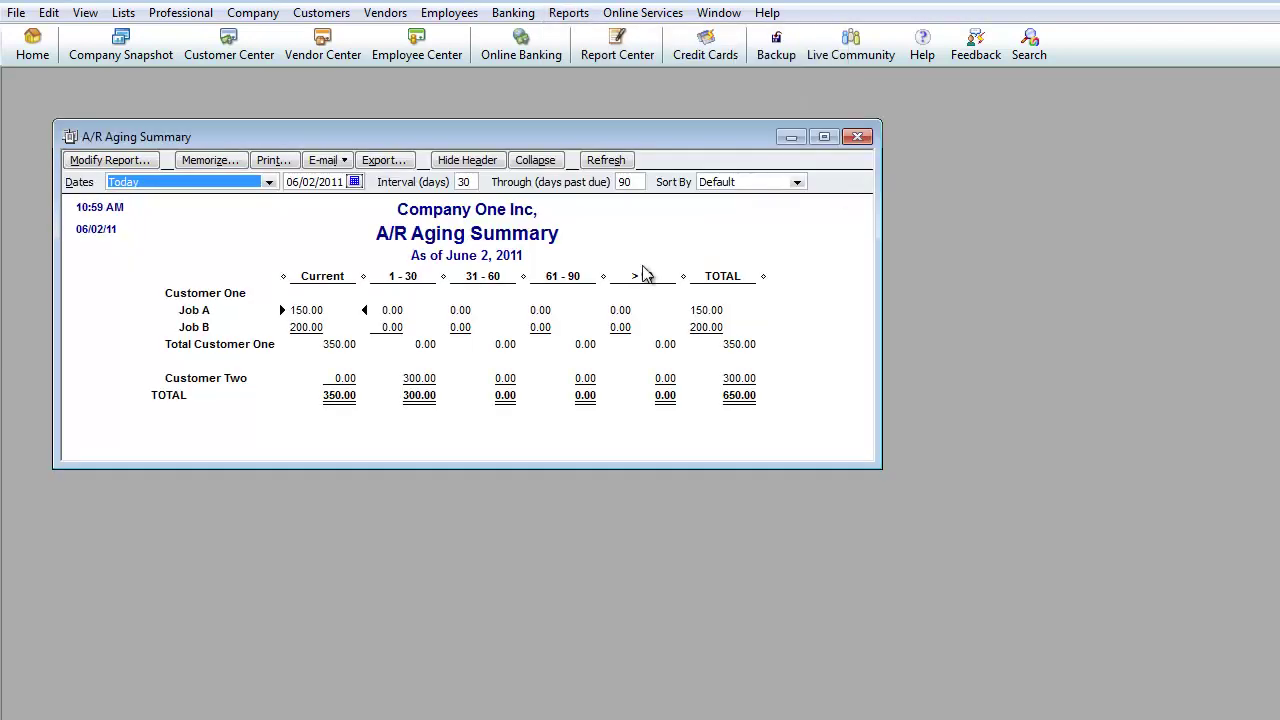
pyautogui.moveTo(876, 464); pyautogui.dragTo(1032, 616)
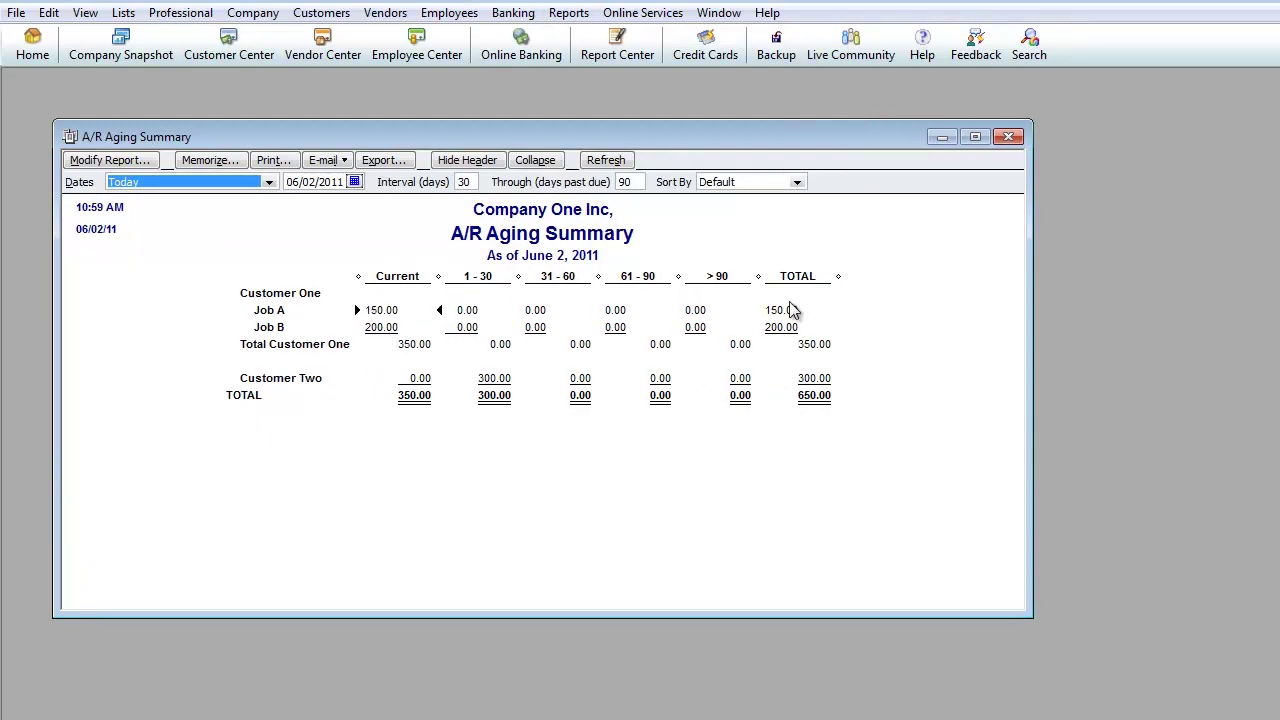
# Narrow the A/R Aging Summary columns and readjust them until the figures fit, applying the same width to all columns each time.
pyautogui.moveTo(839, 277); pyautogui.dragTo(800, 277)
pyautogui.click(678, 261)
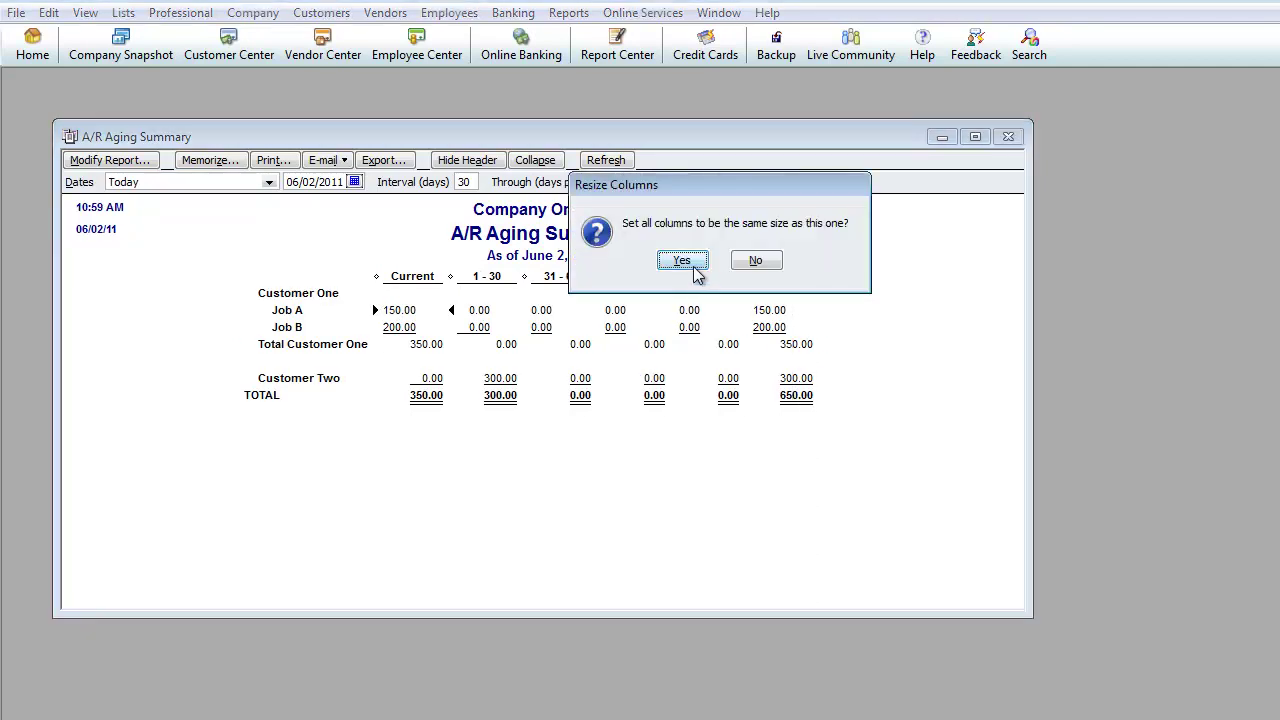
pyautogui.click(680, 261)
pyautogui.moveTo(697, 281); pyautogui.dragTo(632, 278)
pyautogui.click(680, 262)
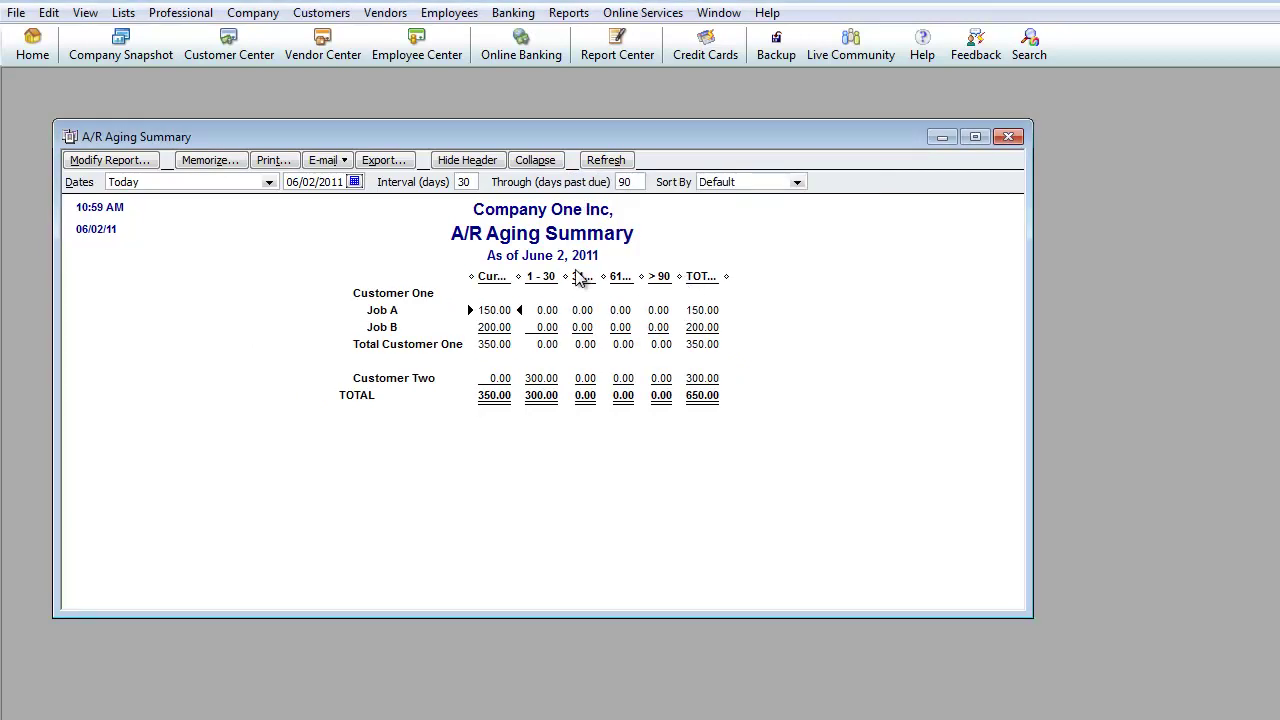
pyautogui.moveTo(514, 277); pyautogui.dragTo(543, 280)
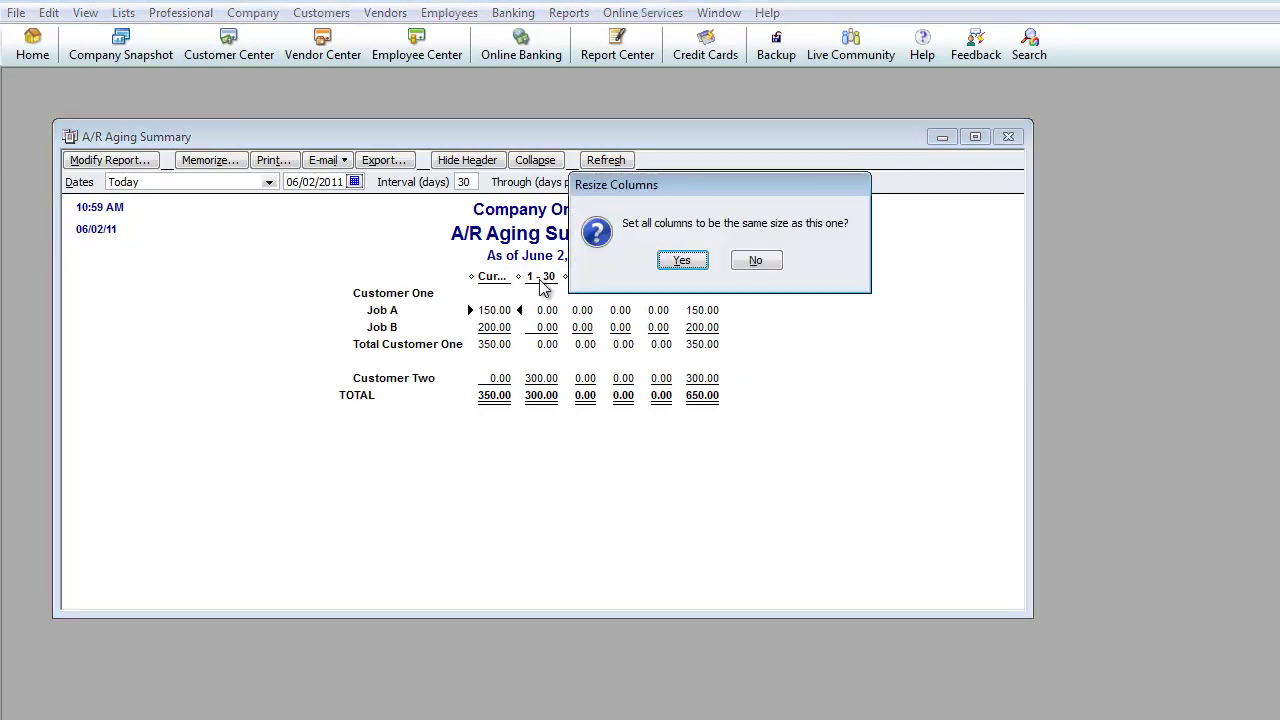
pyautogui.click(680, 261)
pyautogui.moveTo(458, 277); pyautogui.dragTo(436, 280)
pyautogui.click(680, 261)
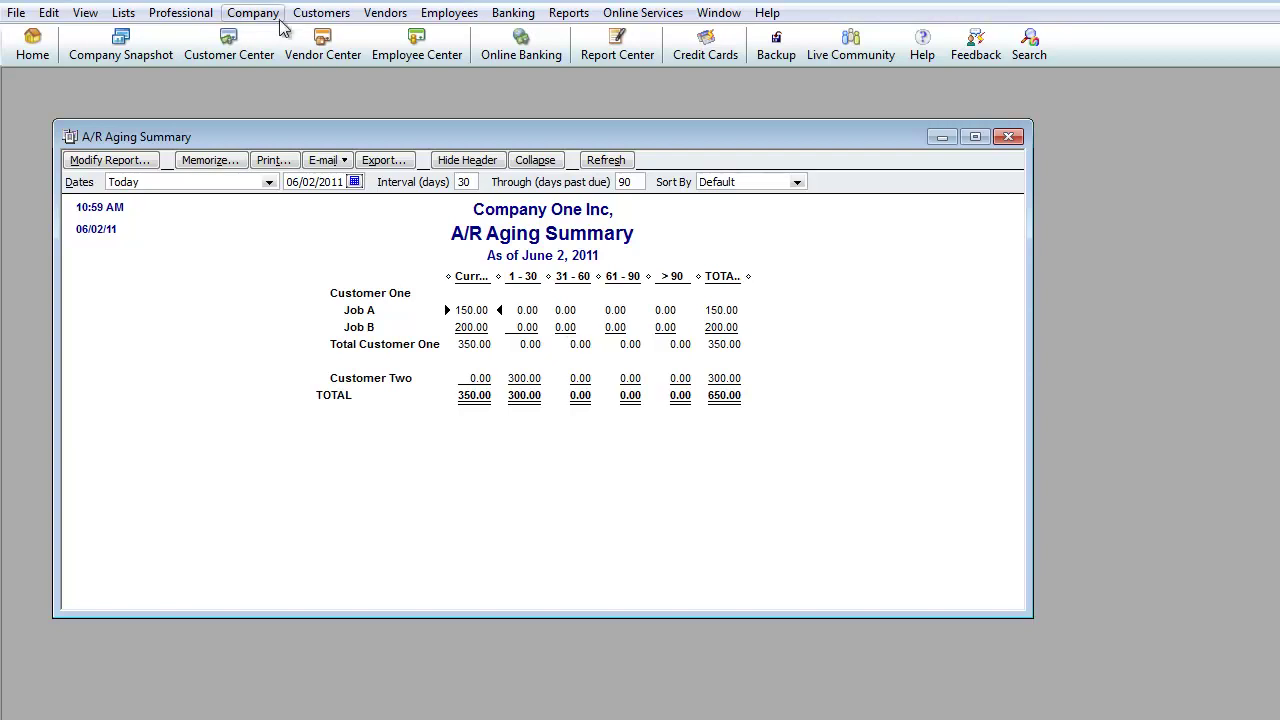
# View the blank Make General Journal Entries form, move its window down, and close it without recording an entry.
pyautogui.click(253, 12)
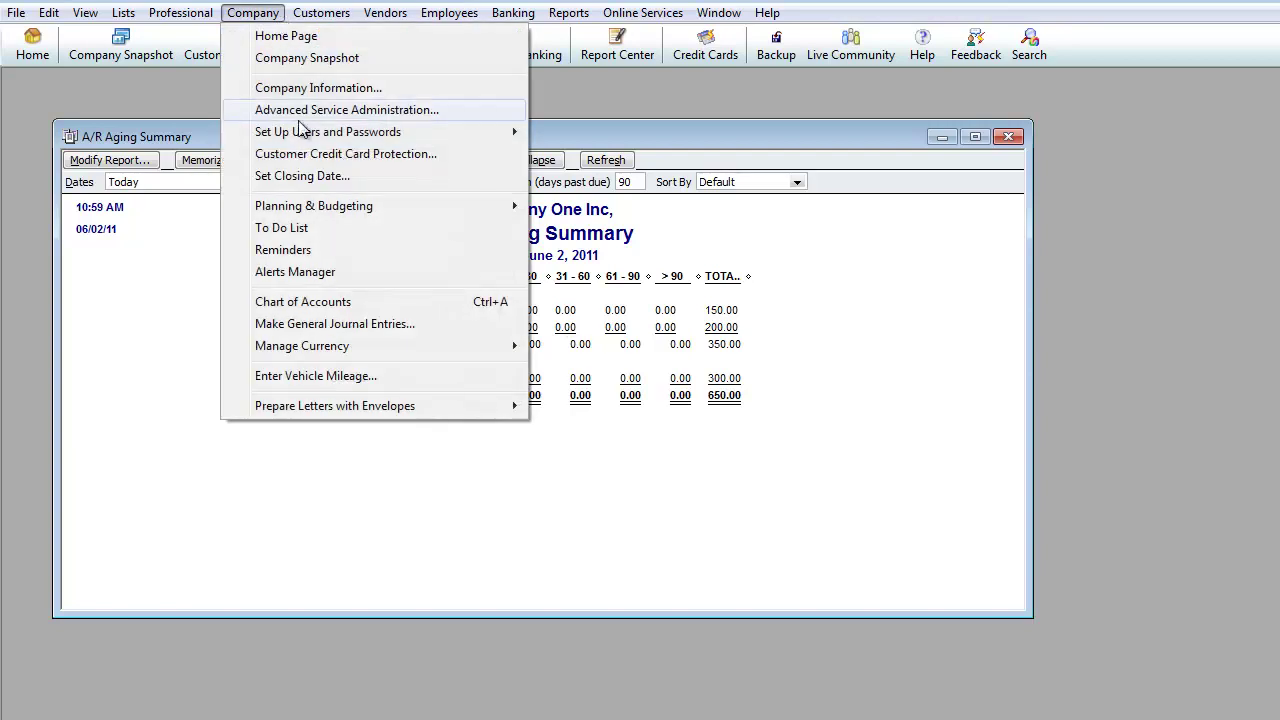
pyautogui.click(392, 325)
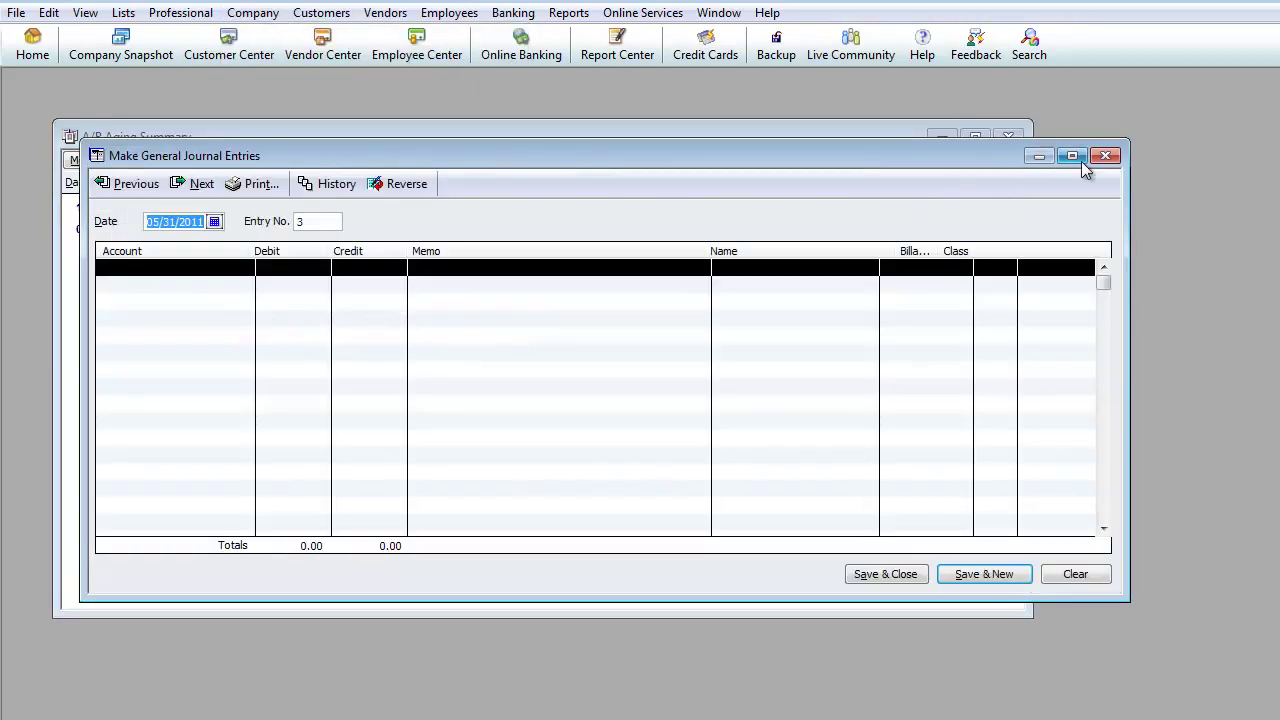
pyautogui.moveTo(940, 147); pyautogui.dragTo(937, 203)
pyautogui.click(1104, 210)
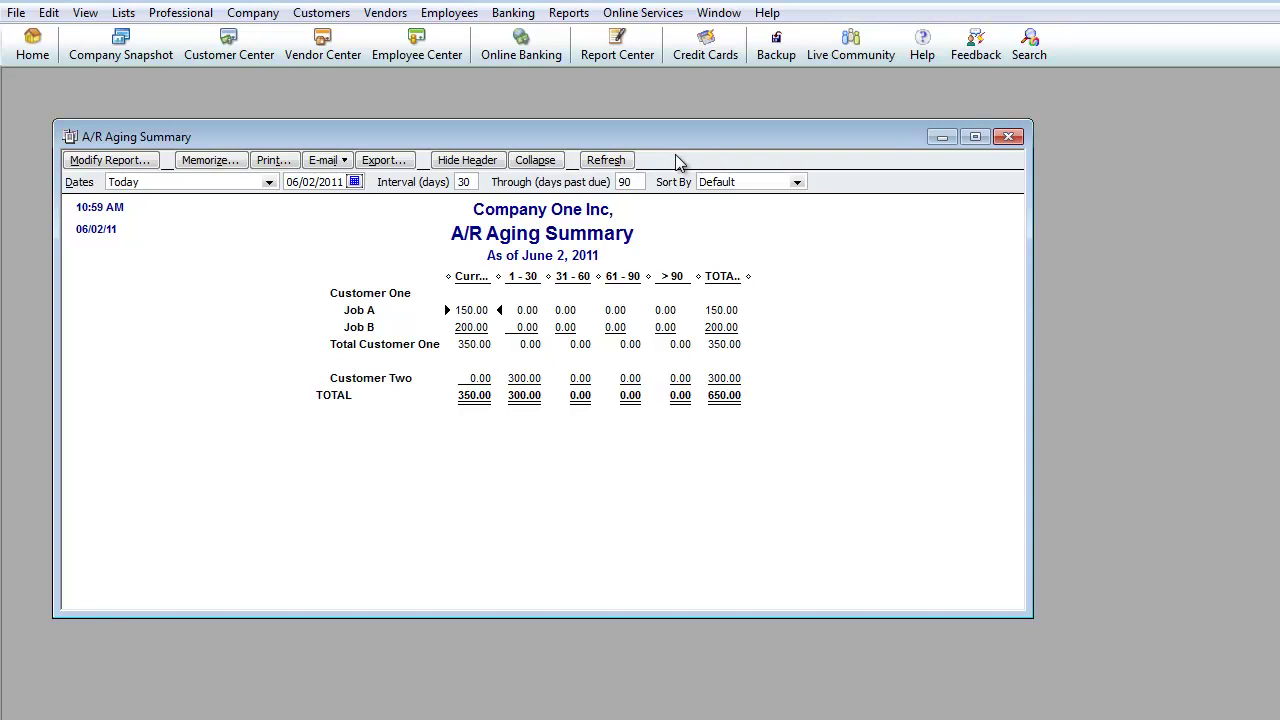
# Close the A/R Aging Summary without memorizing it, and open the A/R Aging Detail report.
pyautogui.click(1008, 137)
pyautogui.click(729, 393)
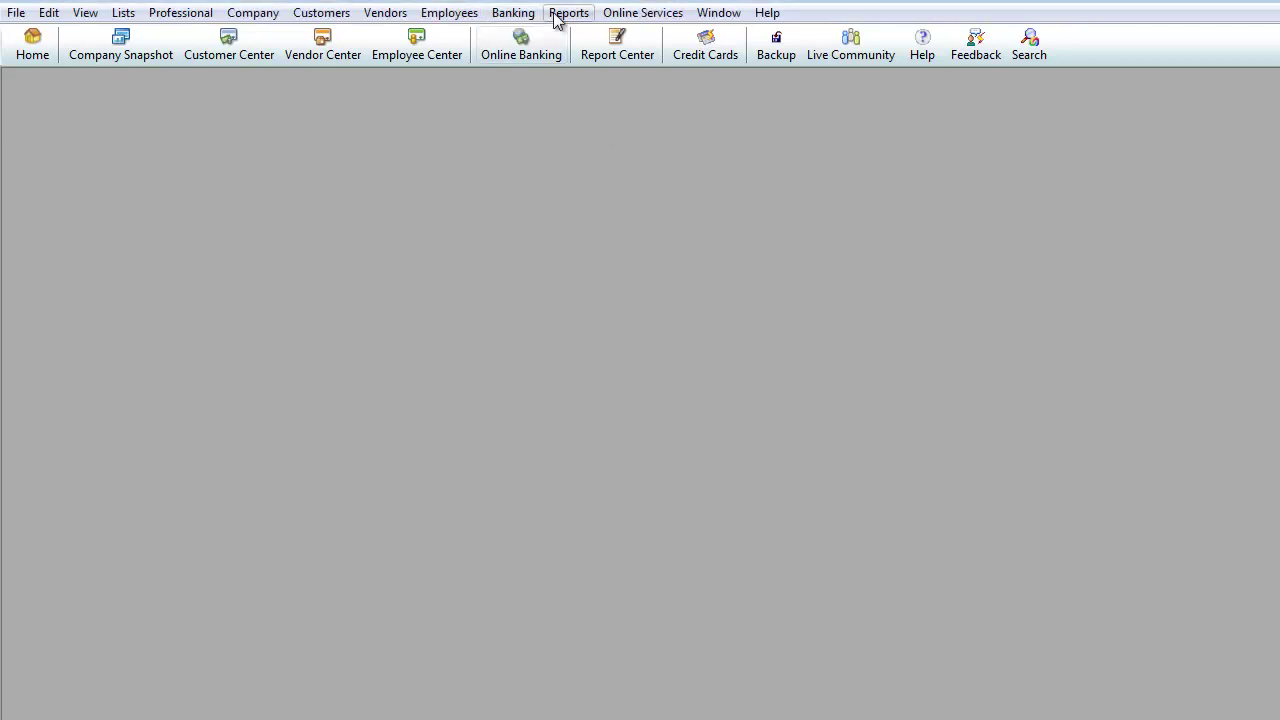
pyautogui.click(557, 17)
pyautogui.moveTo(680, 198)
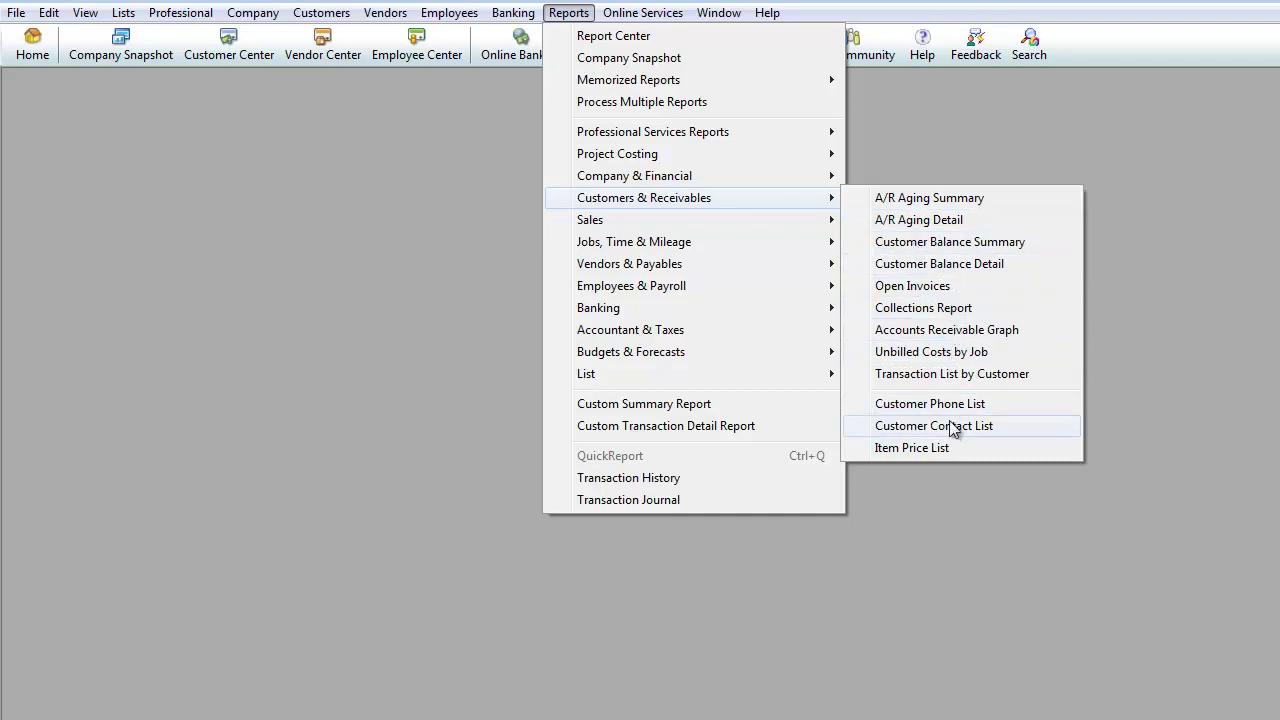
pyautogui.click(912, 220)
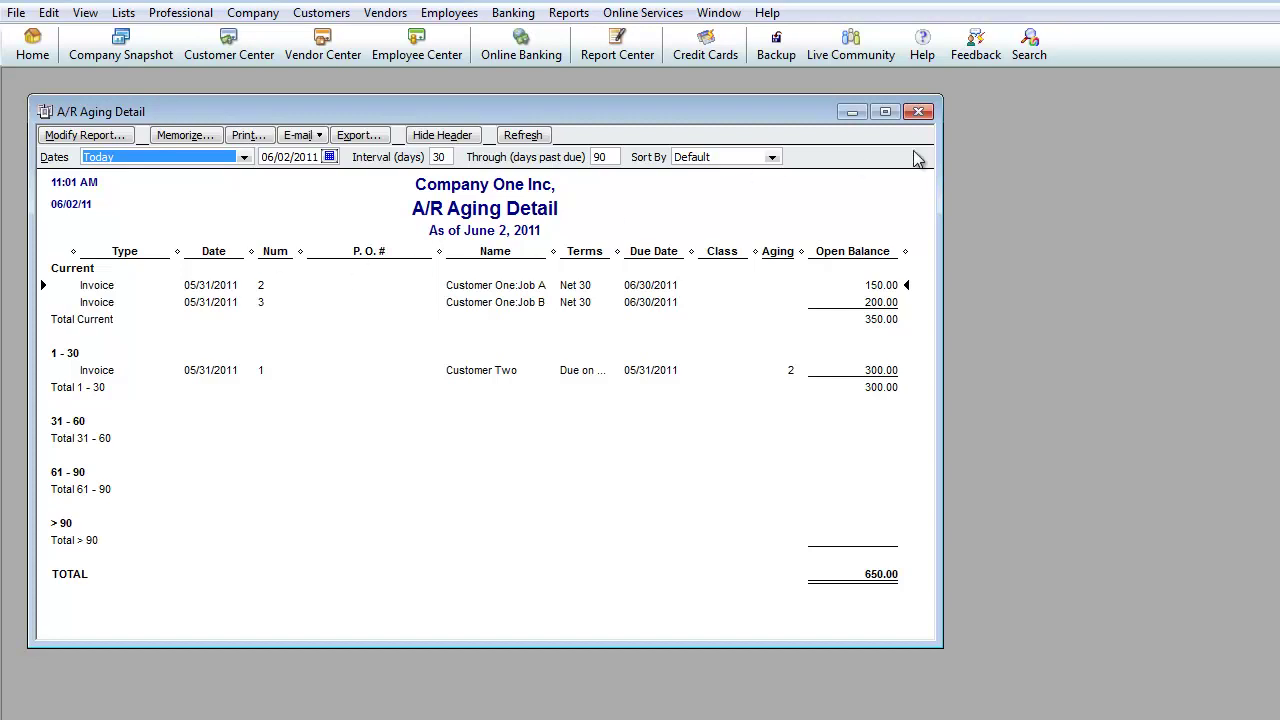
# Close the A/R Aging Detail report and bring up the list of available Vendors & Payables reports.
pyautogui.click(918, 111)
pyautogui.click(566, 13)
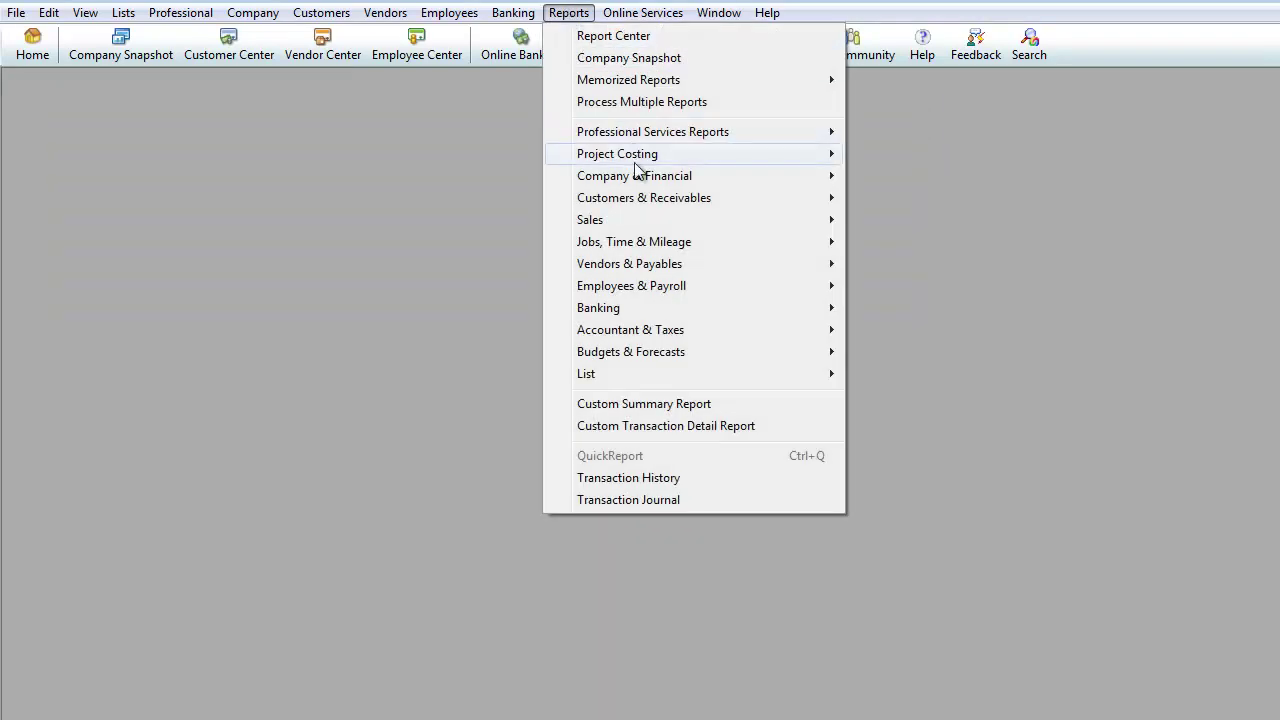
pyautogui.moveTo(682, 222)
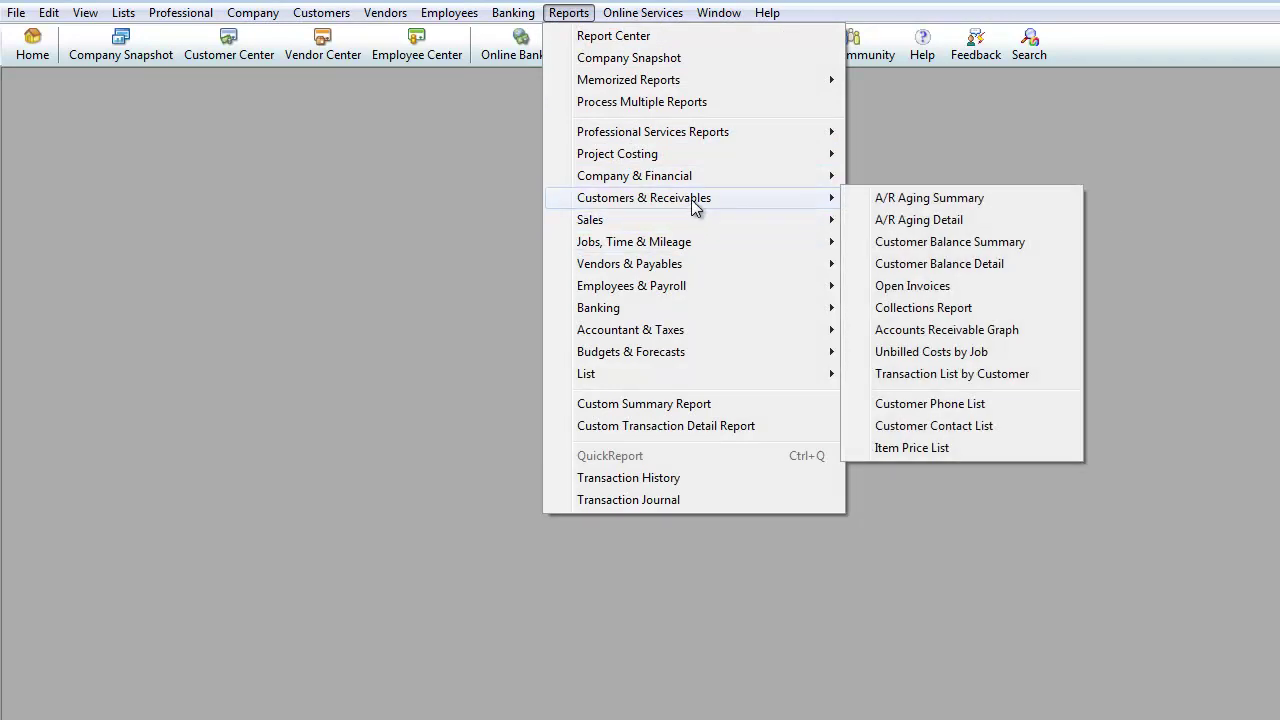
pyautogui.moveTo(690, 265)
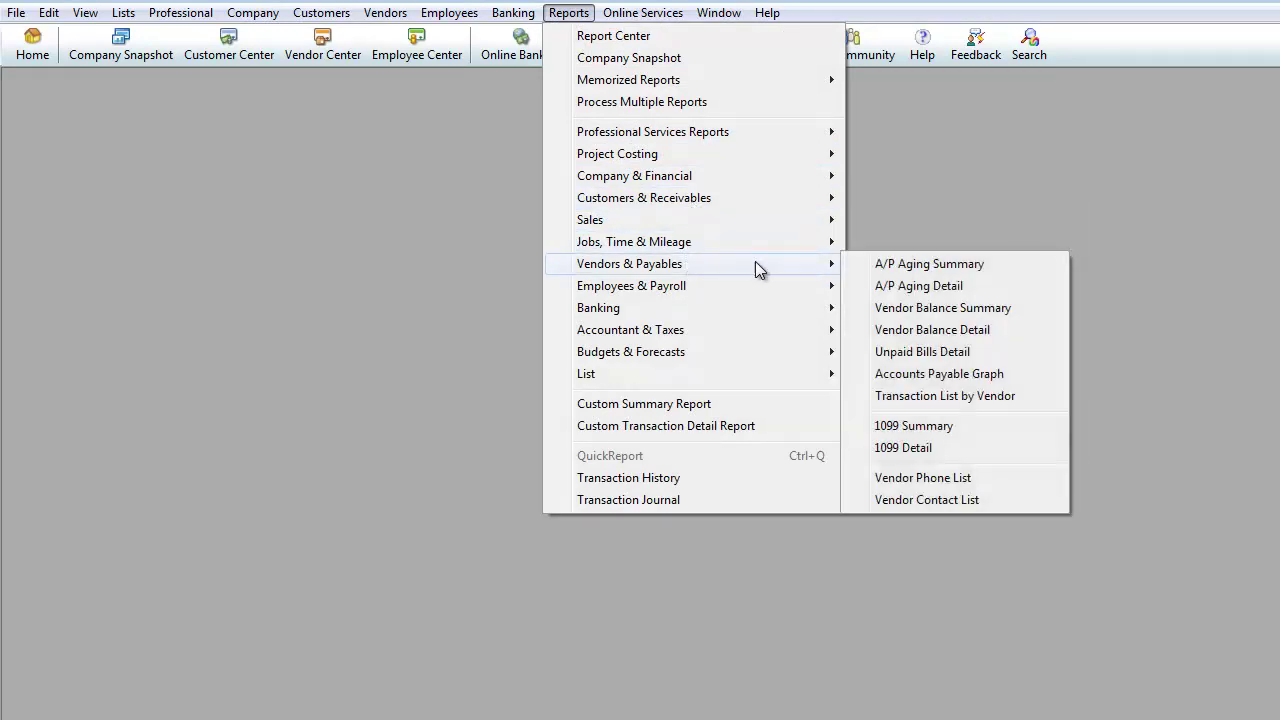